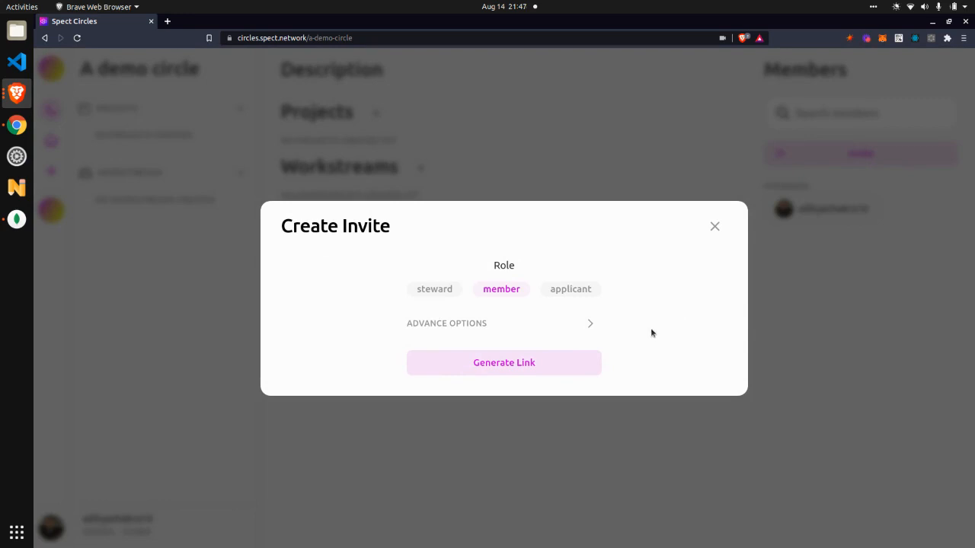
# - Generate an invite link to the circle for the member role
pyautogui.click(569, 363)
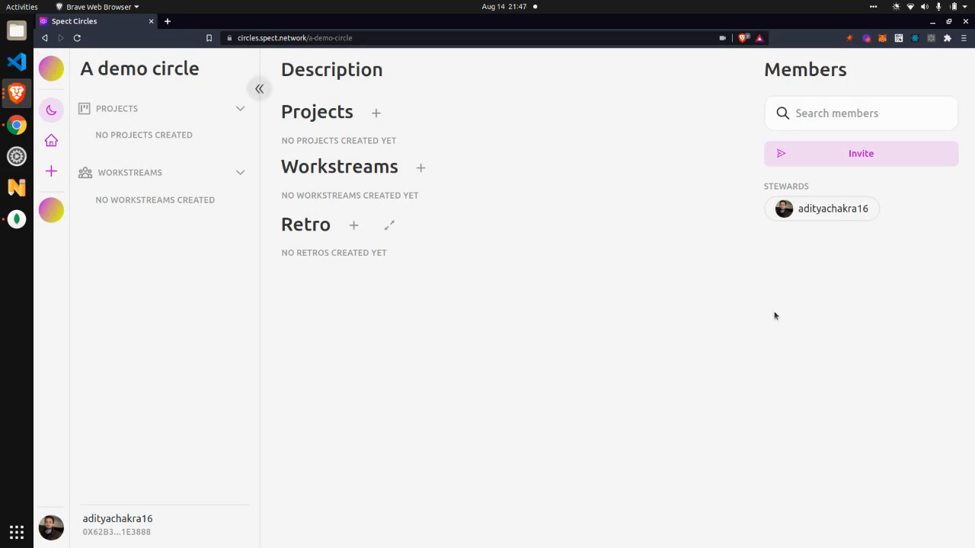
# - Open the Discord role mapping in the circle's settings and assign the Core and Contributor roles to steward
pyautogui.click(177, 86)
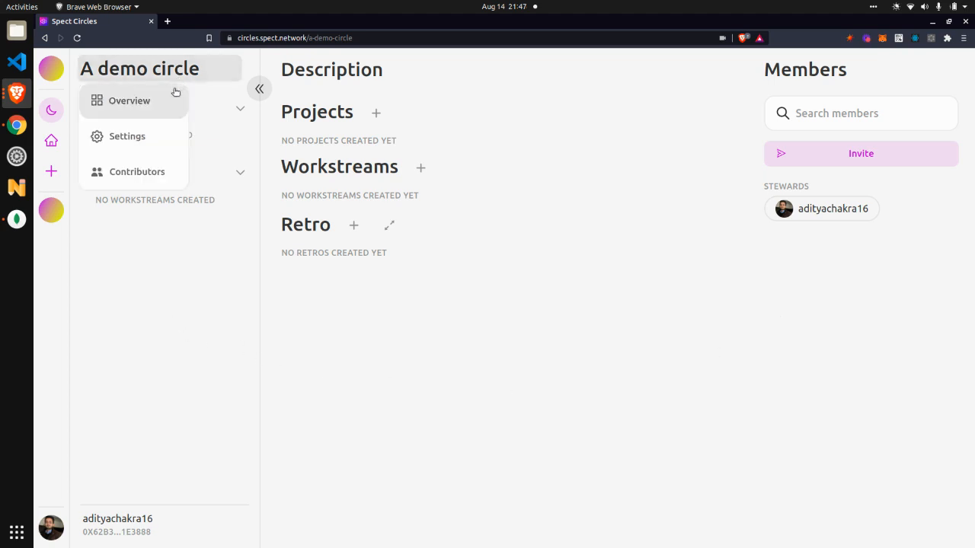
pyautogui.click(142, 144)
pyautogui.click(256, 193)
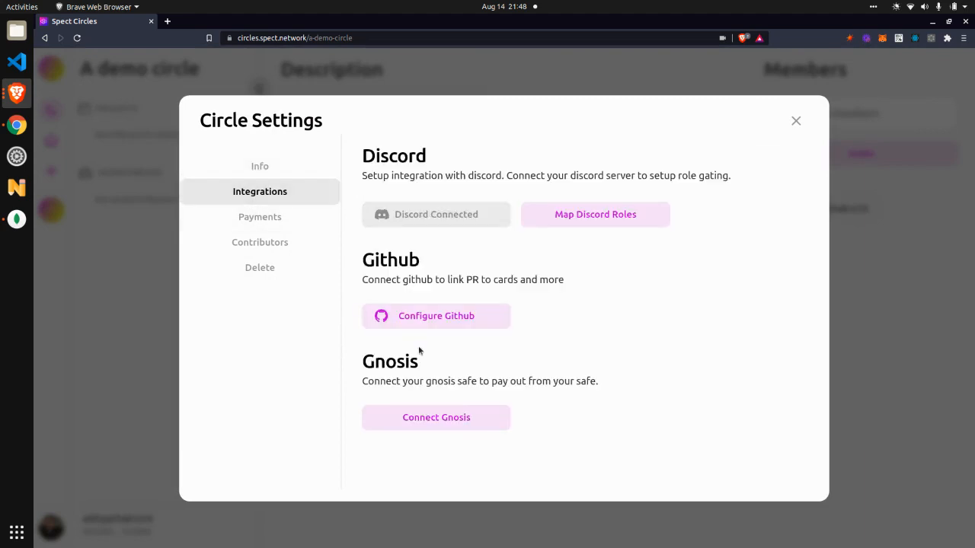
pyautogui.click(548, 210)
pyautogui.click(326, 258)
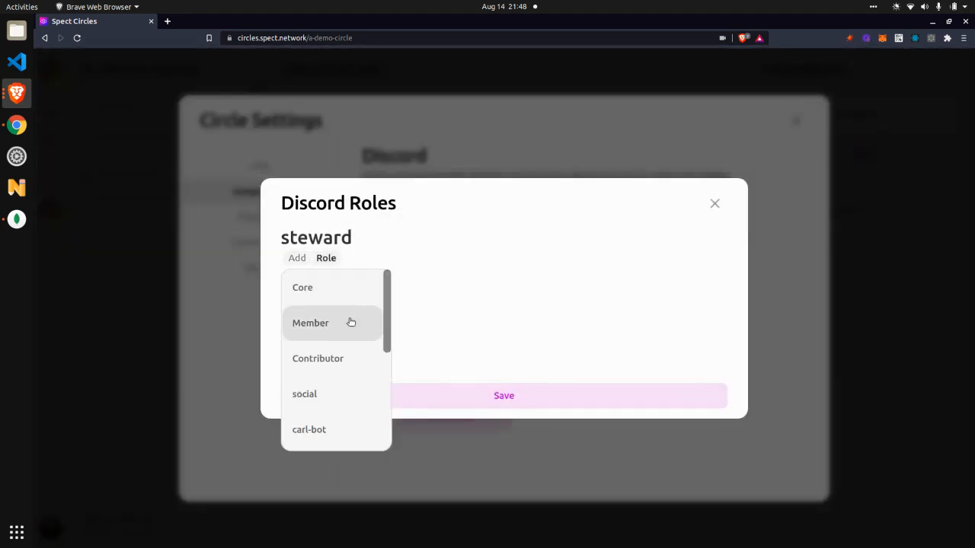
pyautogui.click(348, 287)
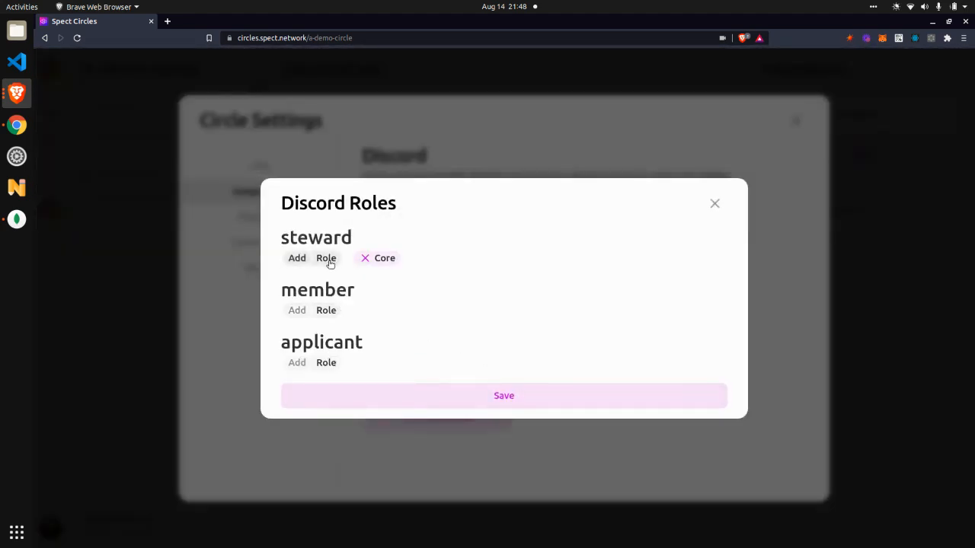
pyautogui.click(328, 259)
pyautogui.click(346, 361)
# - Map the Discord role Member to the circle's member role, save the mapping and close the settings
pyautogui.click(327, 310)
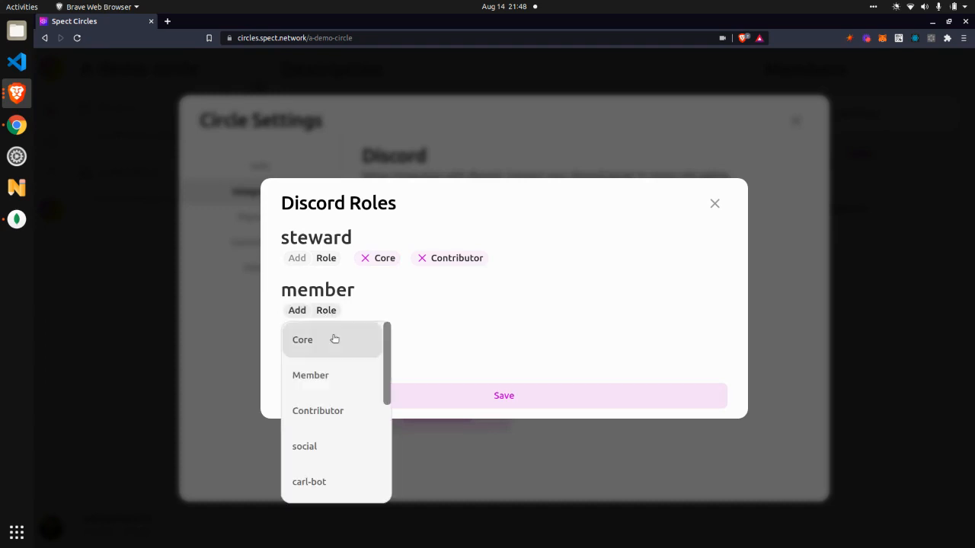
pyautogui.click(339, 376)
pyautogui.click(381, 397)
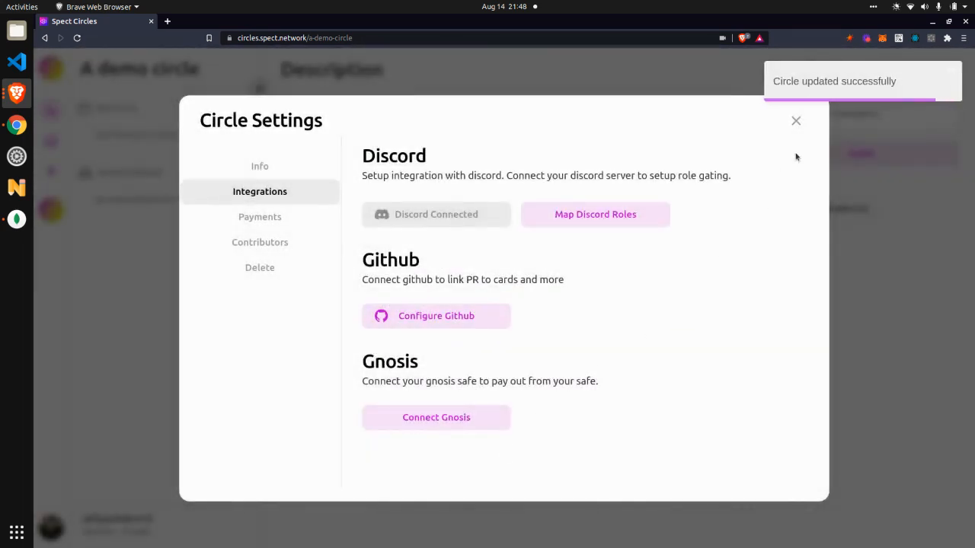
pyautogui.click(795, 120)
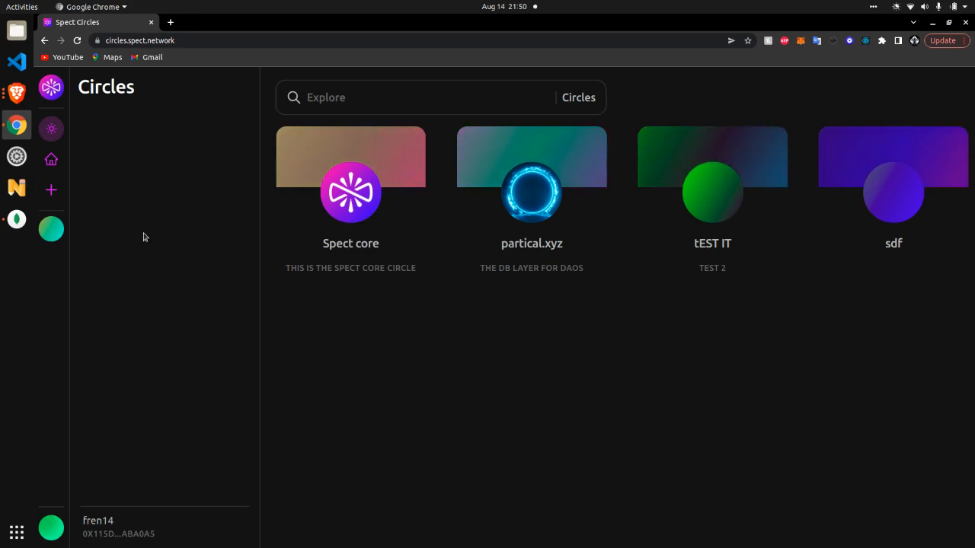
# - Switch to Chrome and open the copied invite link there to join A demo circle with the second account
pyautogui.click(18, 101)
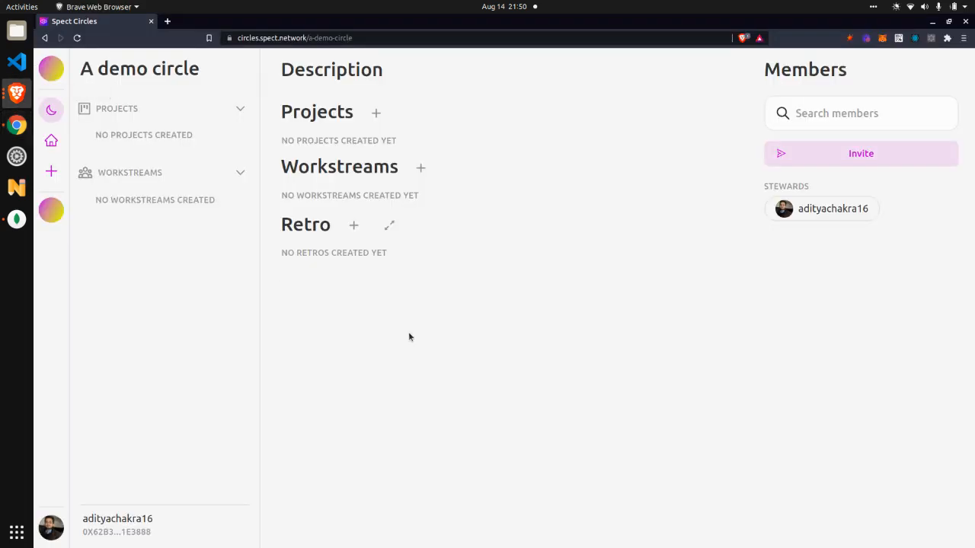
pyautogui.click(17, 125)
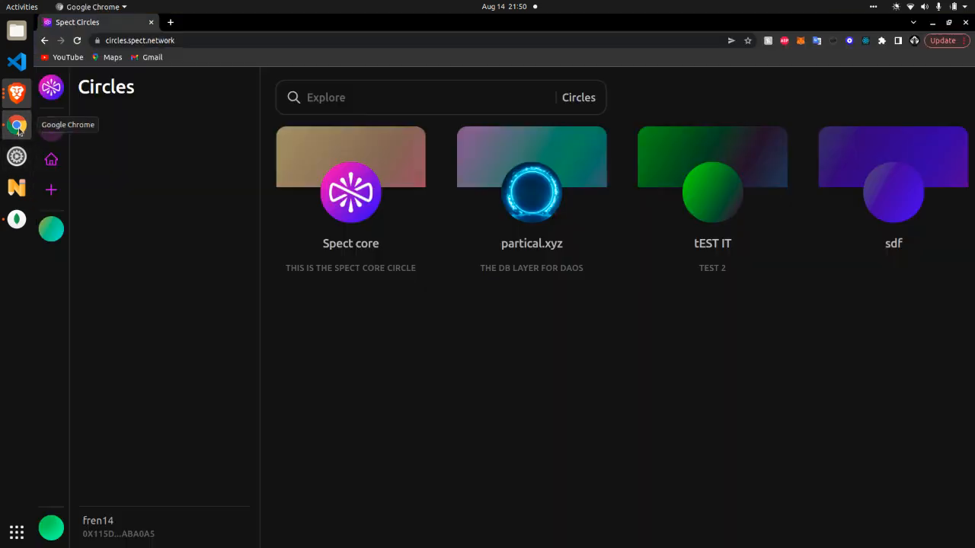
pyautogui.click(241, 40)
pyautogui.hotkey('ctrl', 'v')
pyautogui.press('Return')
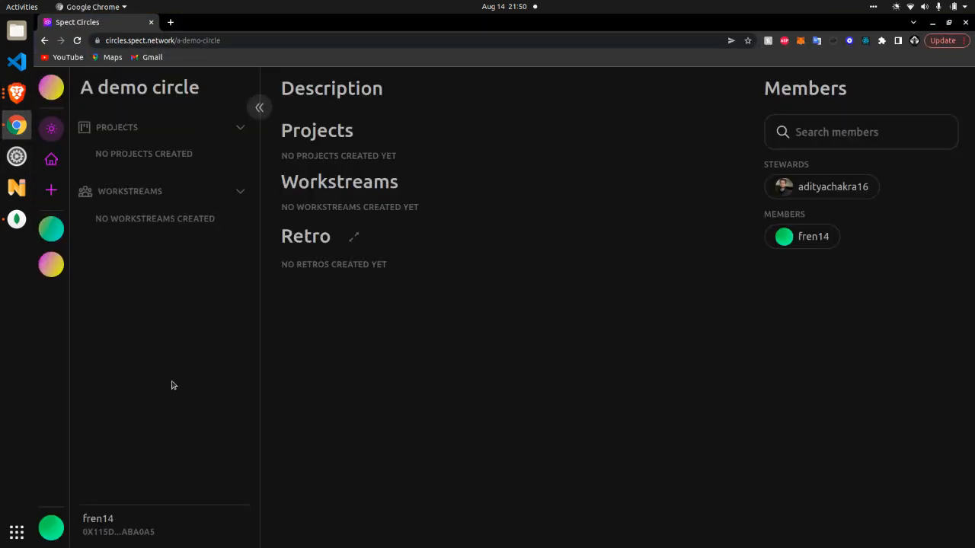
# - Switch back to Brave and create a public workstream named Work1 in A demo circle
pyautogui.click(25, 102)
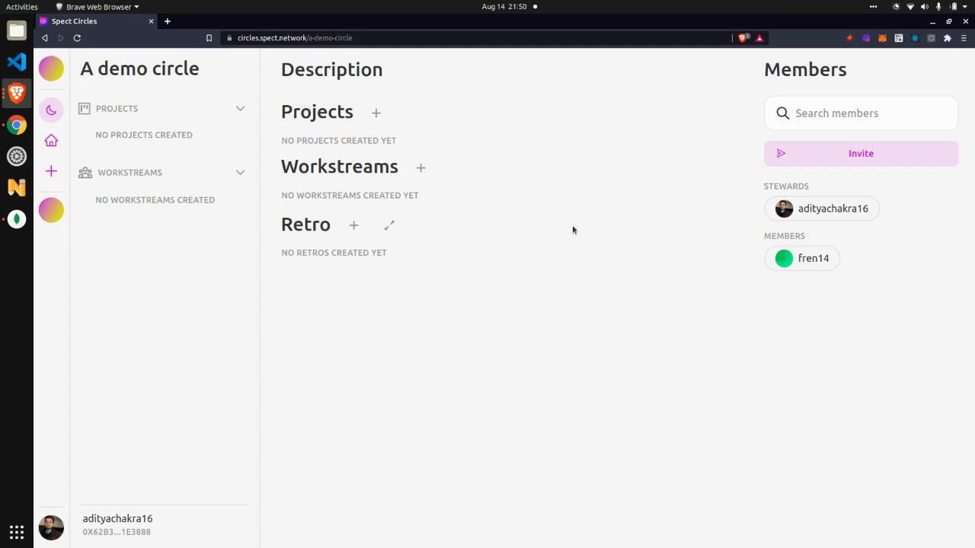
pyautogui.click(421, 168)
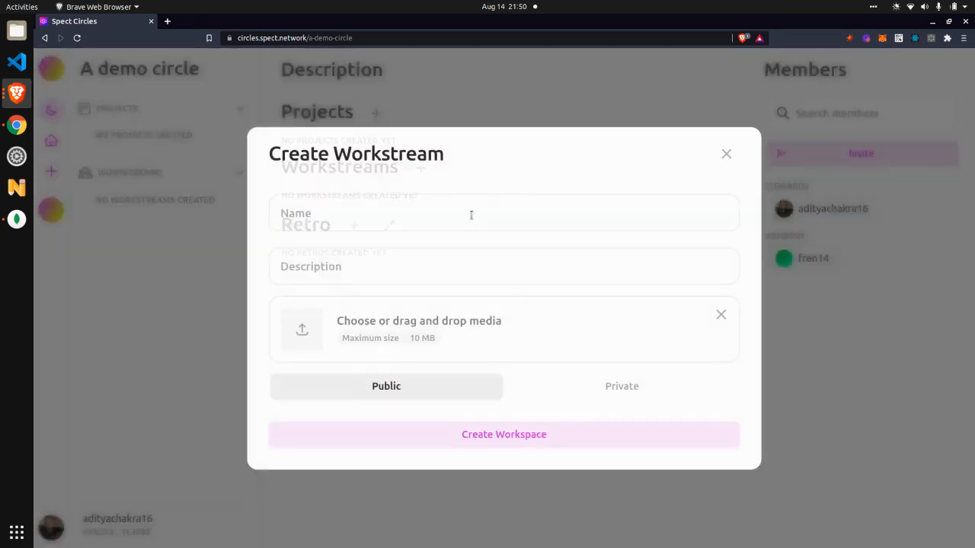
pyautogui.click(477, 222)
pyautogui.write('A')
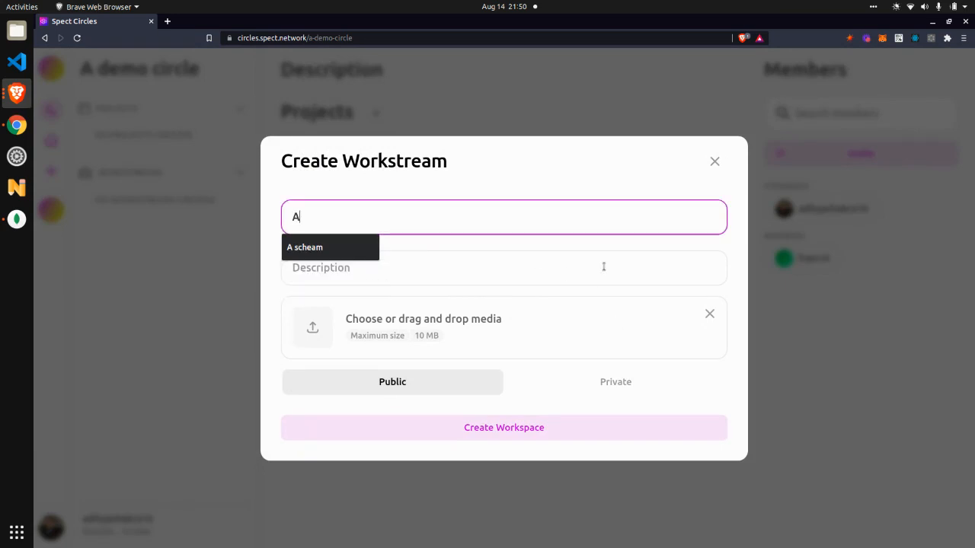
pyautogui.press('BackSpace')
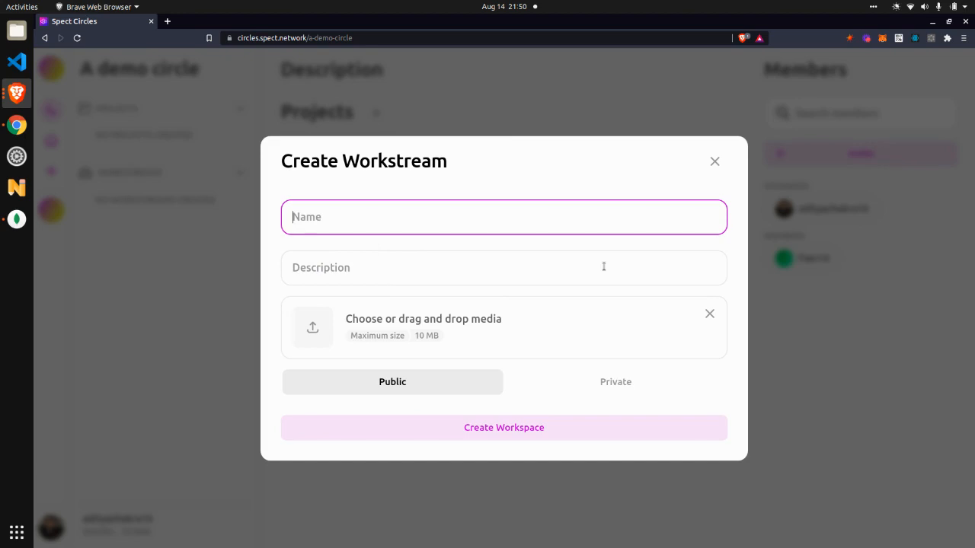
pyautogui.write('Work1')
pyautogui.click(630, 423)
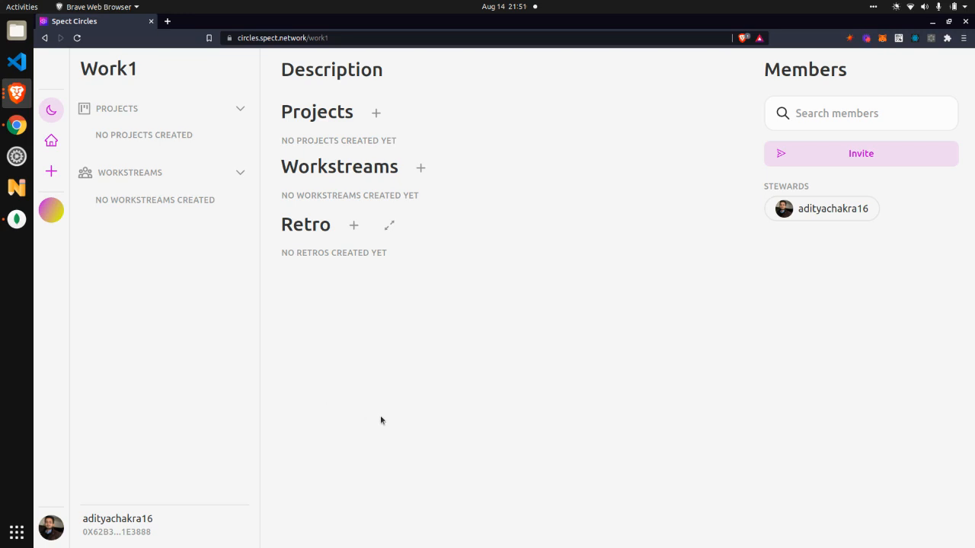
# - Review the integration settings of the Work1 workstream and return to A demo circle
pyautogui.click(157, 70)
pyautogui.click(151, 138)
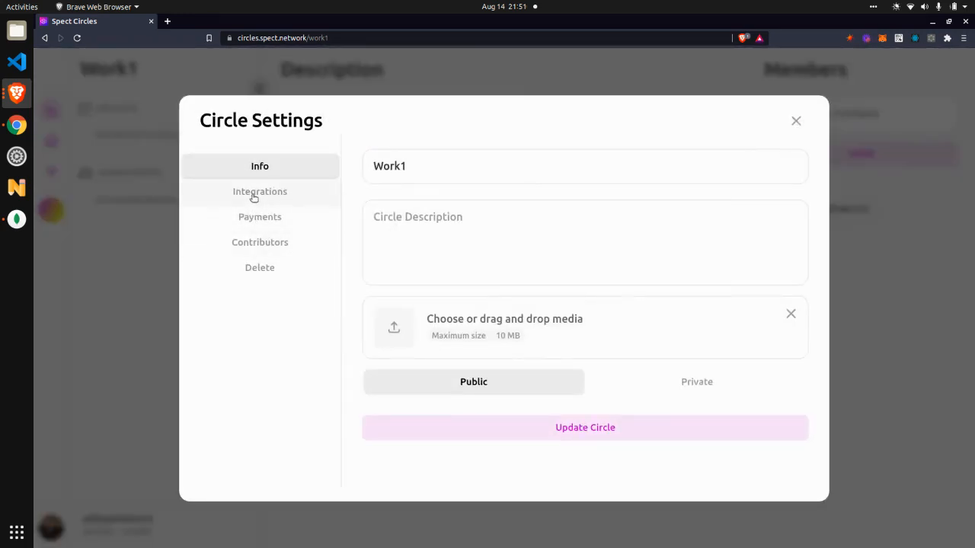
pyautogui.click(252, 194)
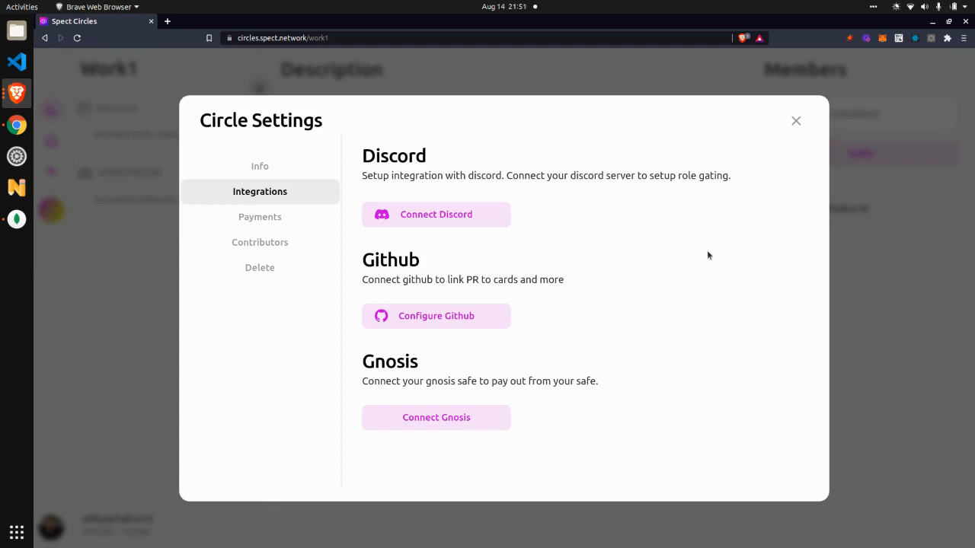
pyautogui.click(796, 122)
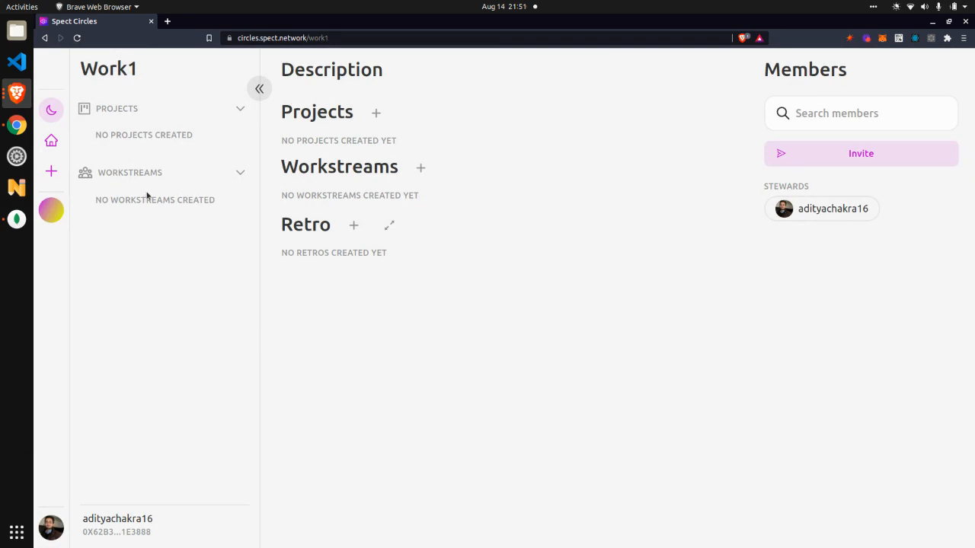
pyautogui.click(45, 37)
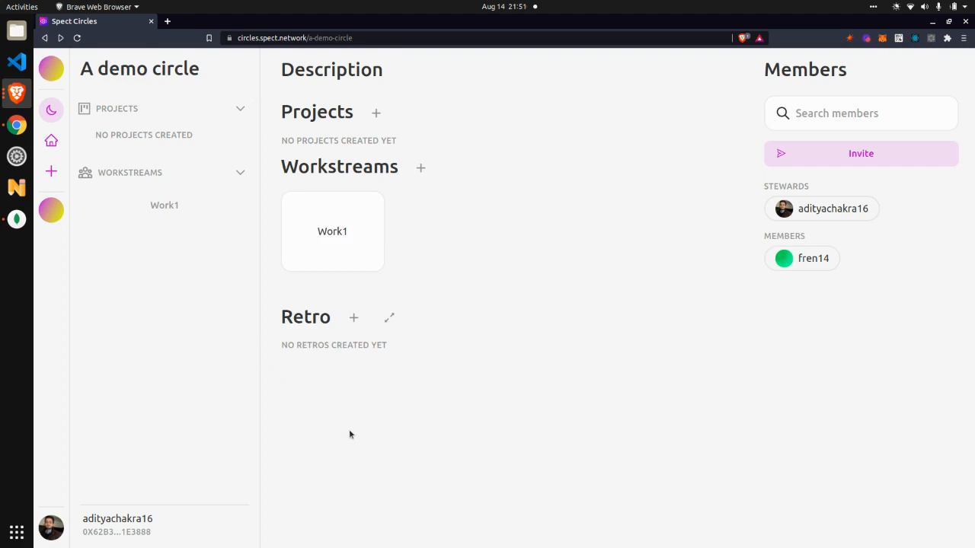
# - Create a project named Kanban in A demo circle using the Basic Kanban template
pyautogui.click(376, 113)
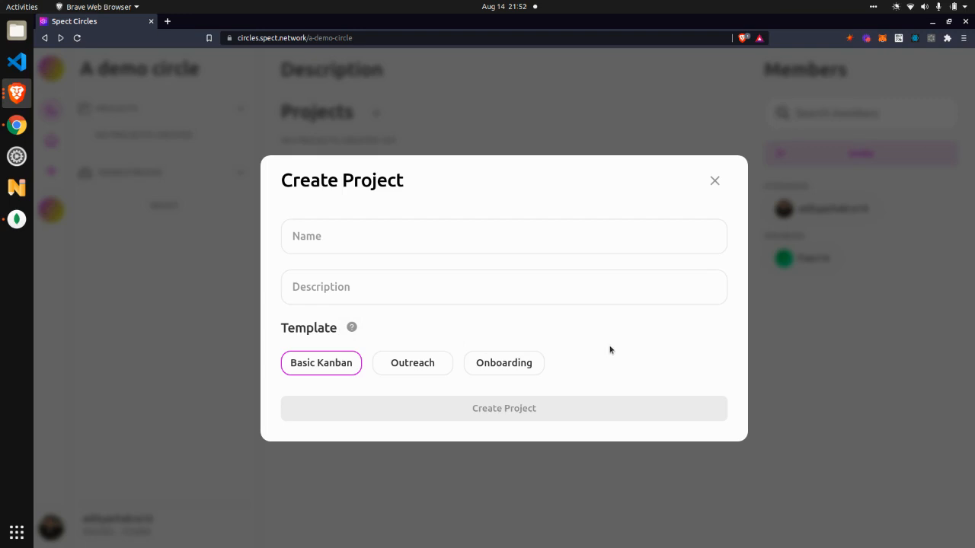
pyautogui.click(546, 233)
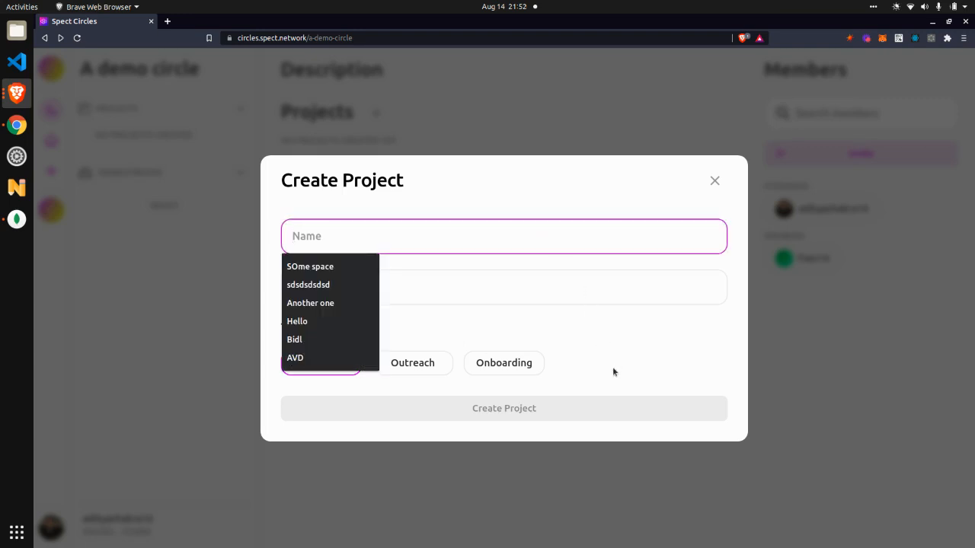
pyautogui.write('Kanban')
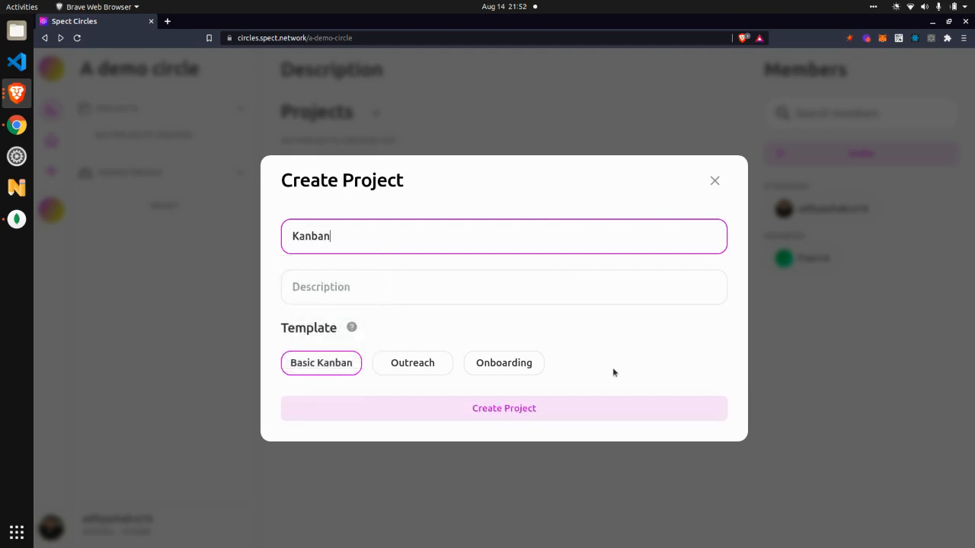
pyautogui.click(668, 416)
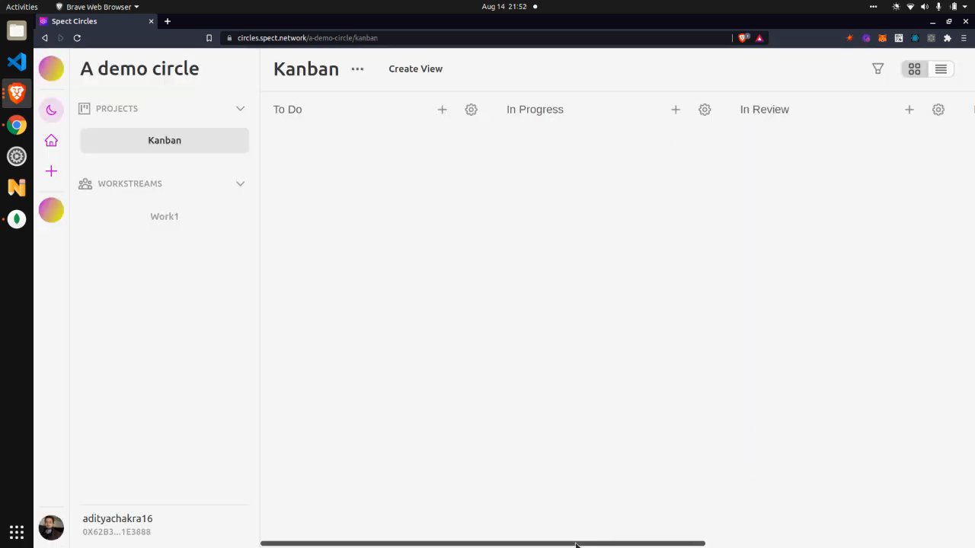
# - Rename the board's In Progress column to "Currently working on"
pyautogui.moveTo(576, 545); pyautogui.dragTo(416, 505)
pyautogui.moveTo(401, 545); pyautogui.dragTo(298, 530)
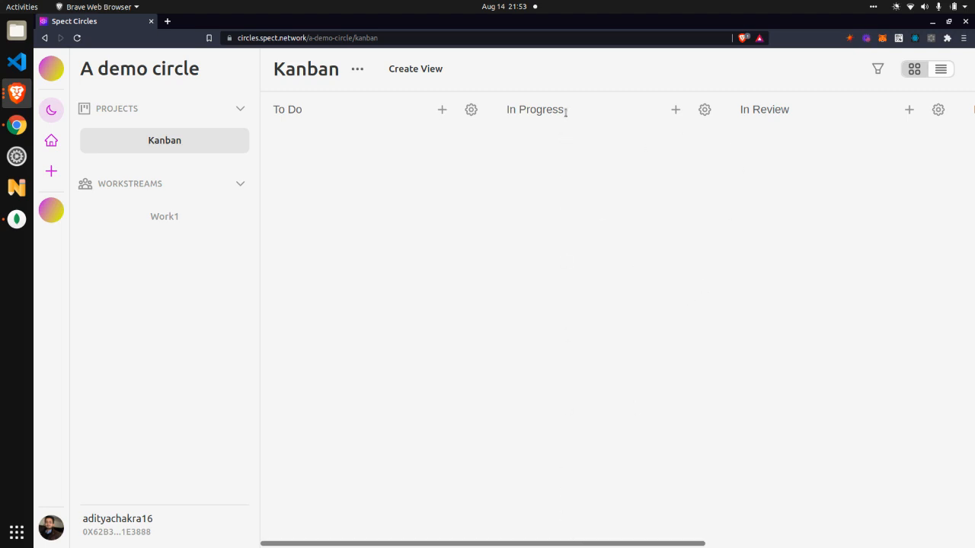
pyautogui.moveTo(565, 112); pyautogui.dragTo(505, 112)
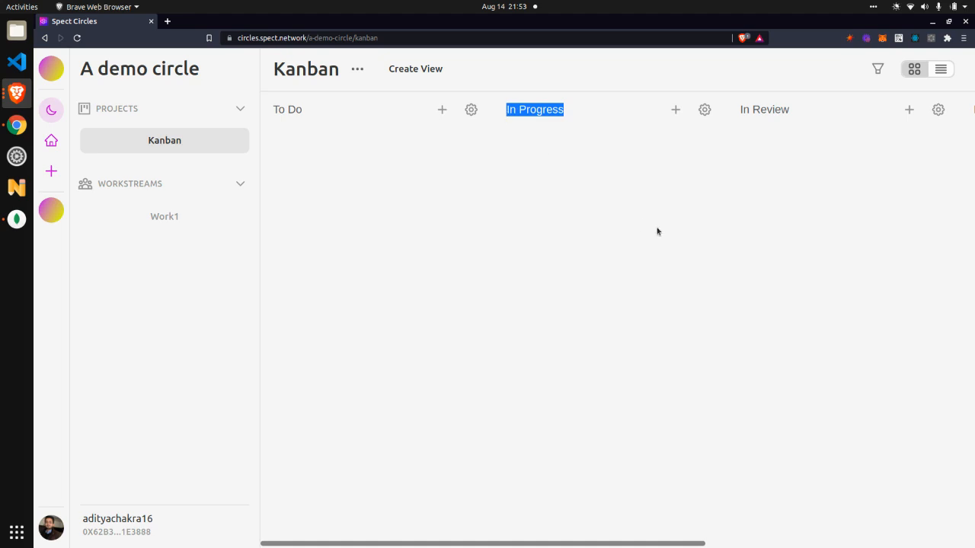
pyautogui.write('Currently')
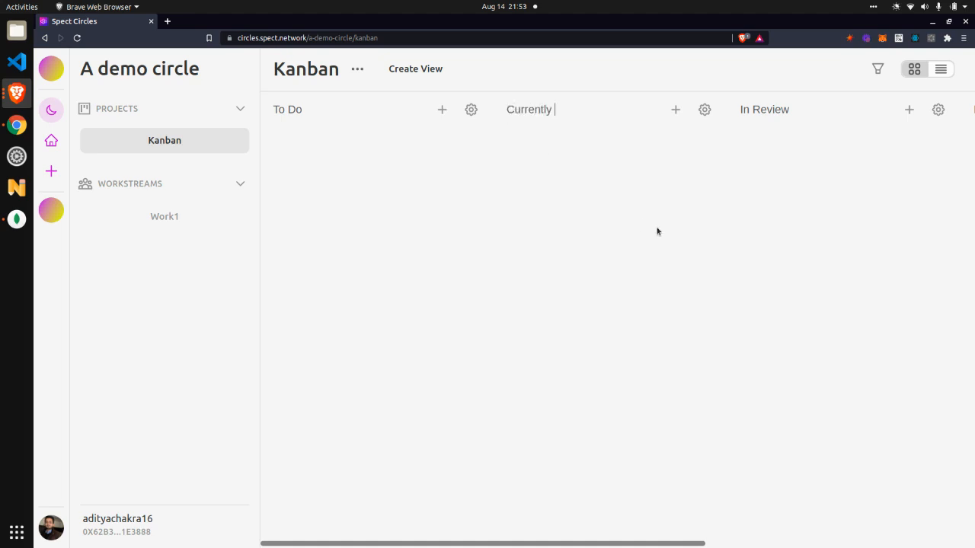
pyautogui.write(' working on')
# - Add a new column named Scoping and move it between To Do and Currently working on
pyautogui.hscroll(5, 698, 492)
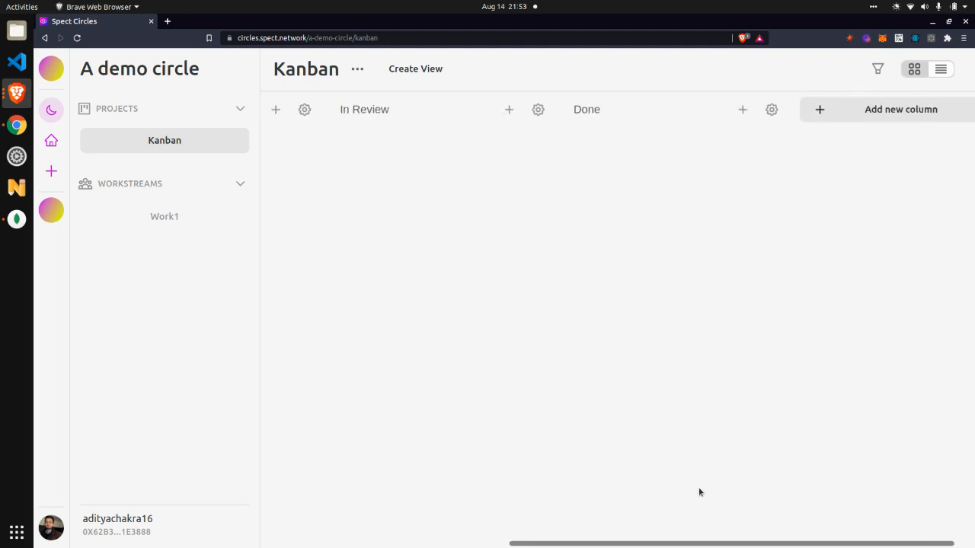
pyautogui.click(820, 120)
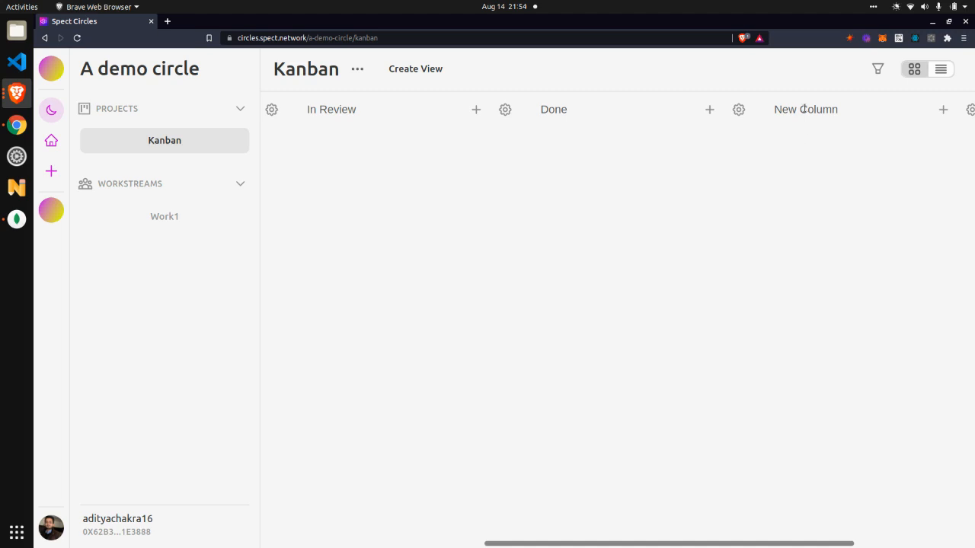
pyautogui.click(804, 108)
pyautogui.write('Scoping')
pyautogui.moveTo(835, 286); pyautogui.dragTo(636, 282)
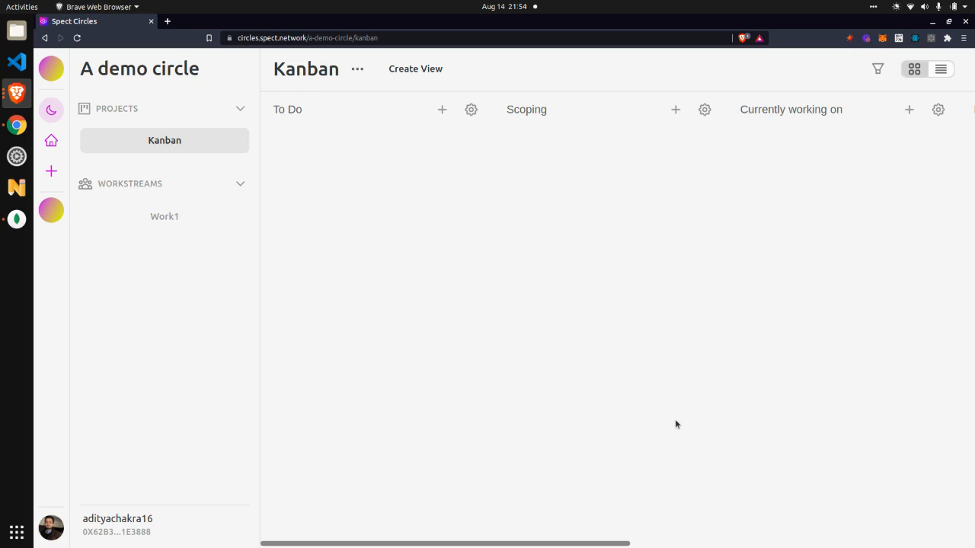
# - Start a new card in the To Do column titled Task A with the labels Design and Research
pyautogui.click(449, 116)
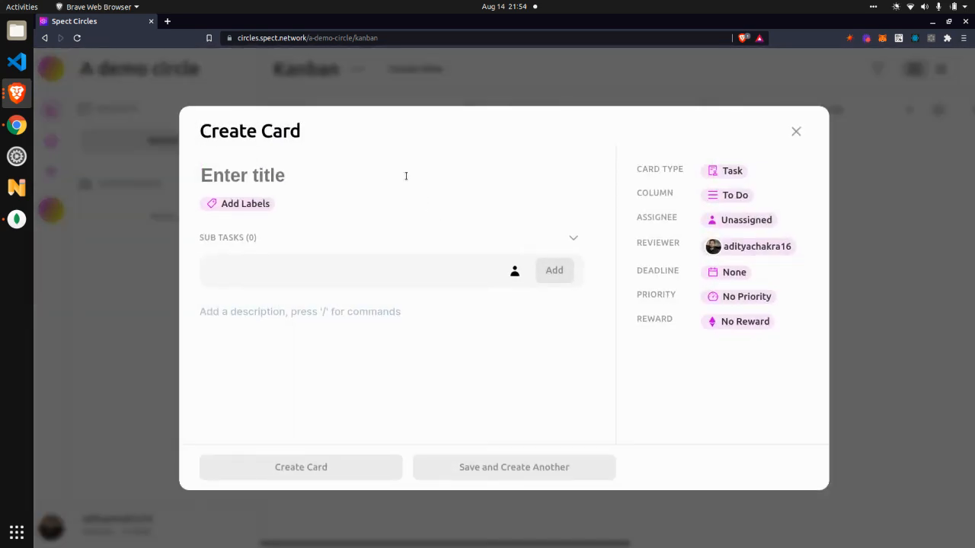
pyautogui.write('Task A')
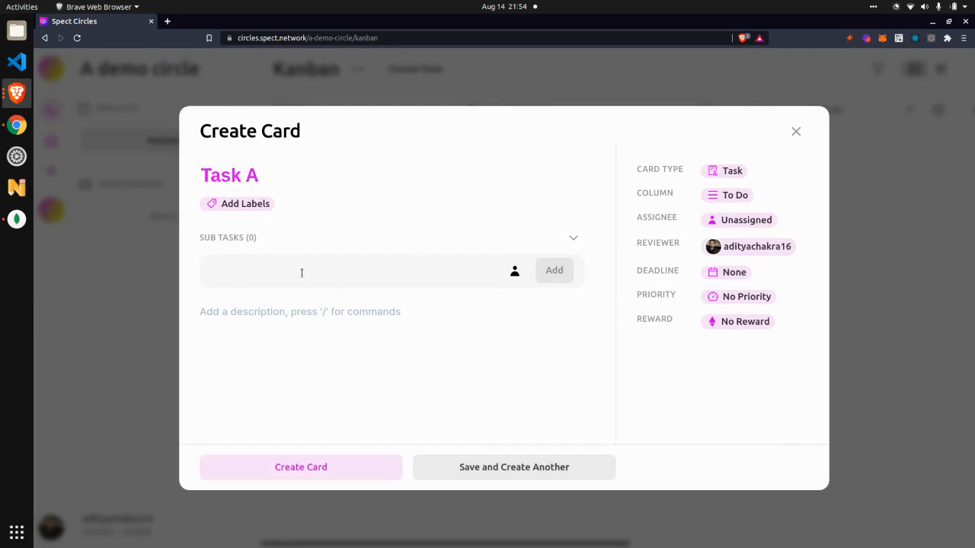
pyautogui.click(245, 204)
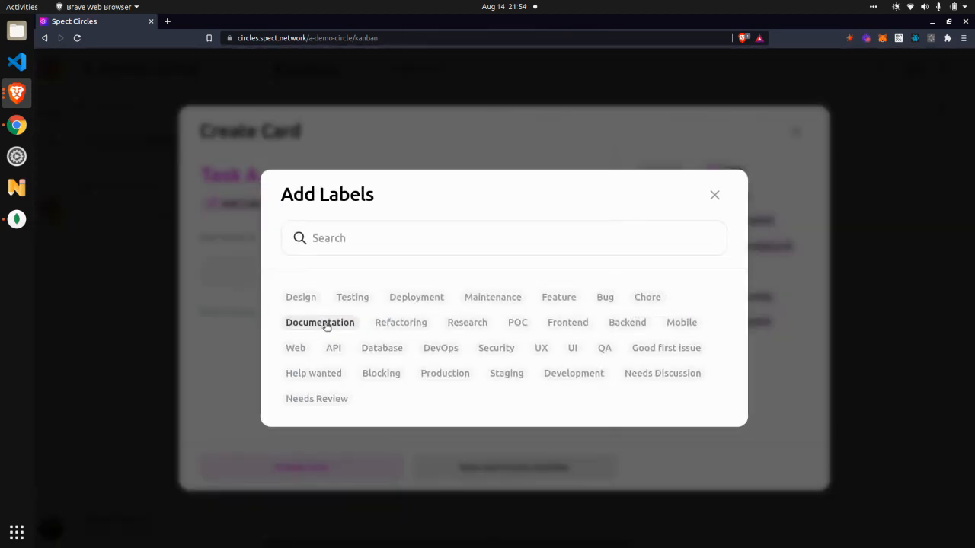
pyautogui.click(304, 297)
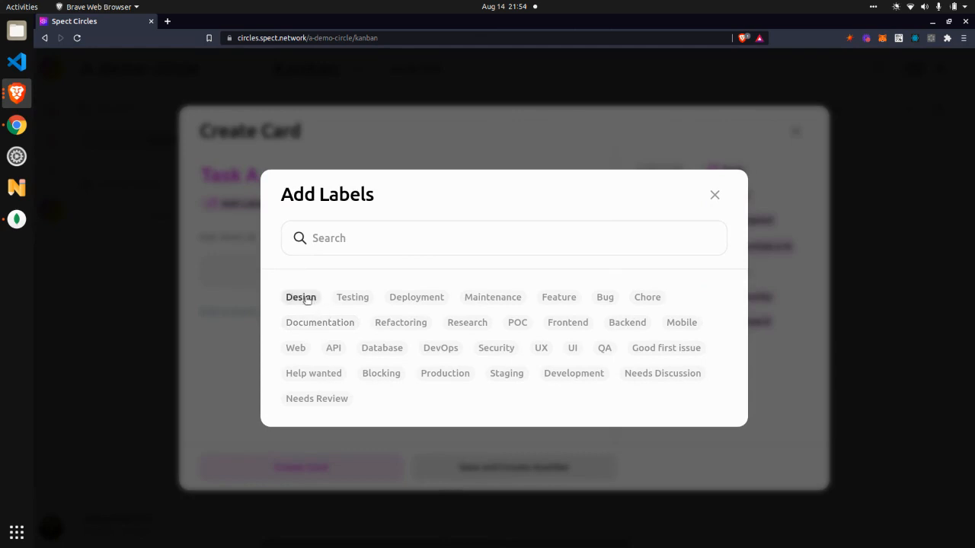
pyautogui.click(458, 325)
pyautogui.click(712, 193)
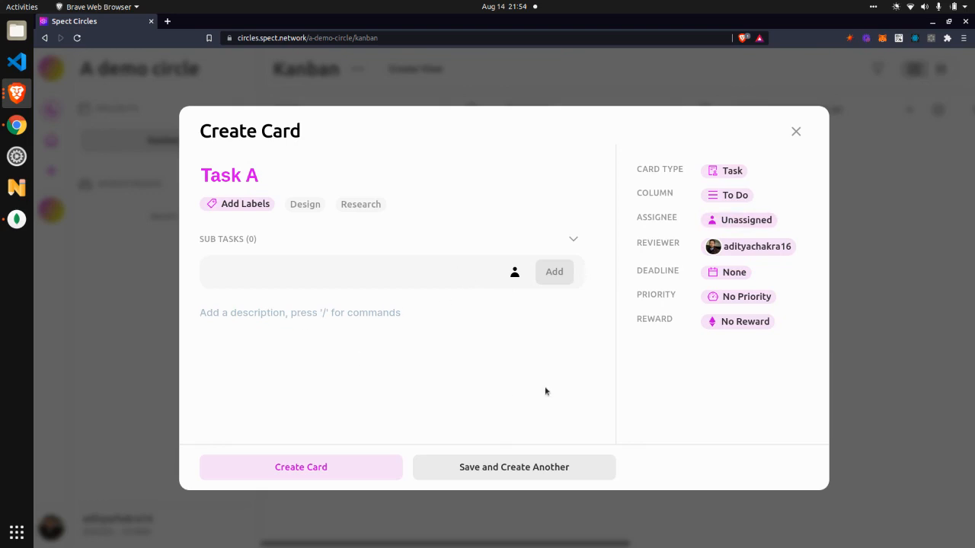
# - Give the Task A card the description "Desc", High priority and a deadline of 24 August 2022, and create it
pyautogui.write('Desc')
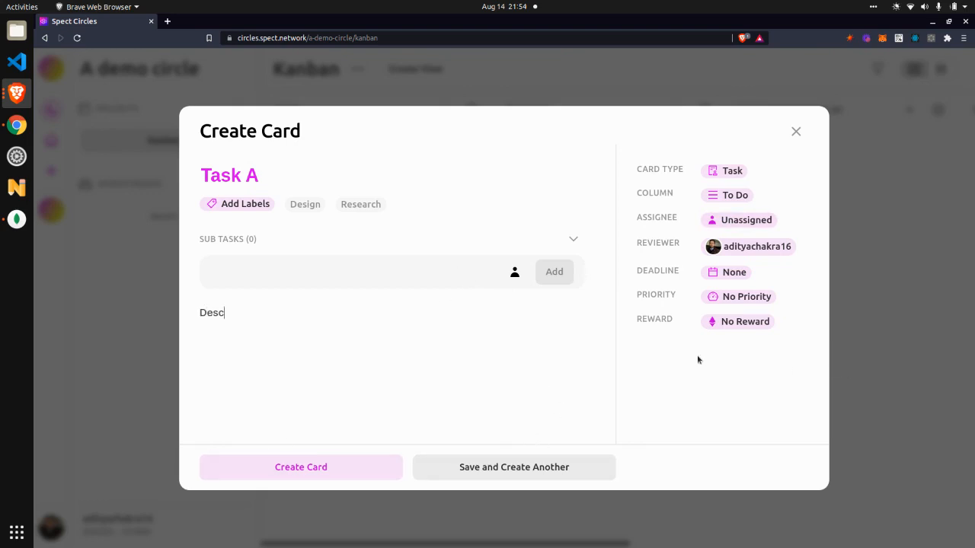
pyautogui.click(737, 296)
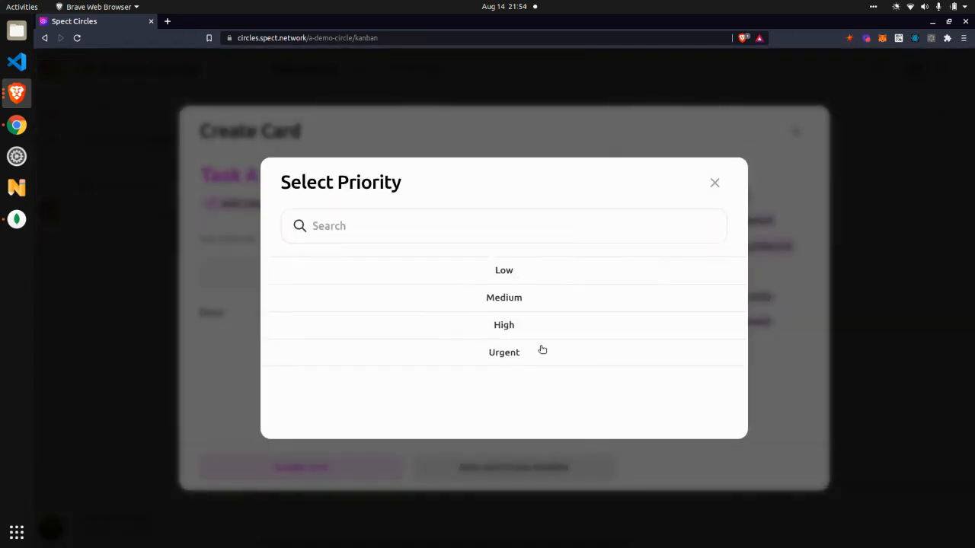
pyautogui.click(536, 324)
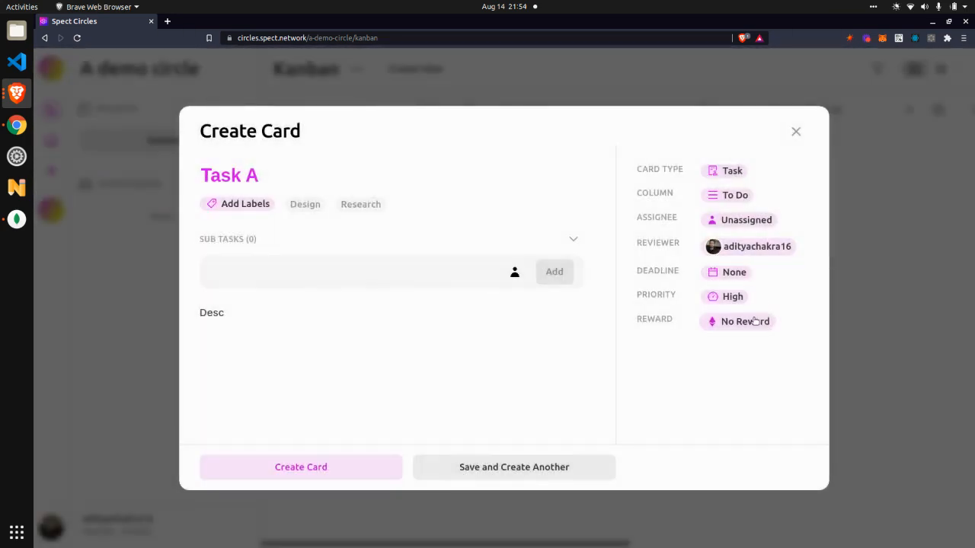
pyautogui.click(733, 274)
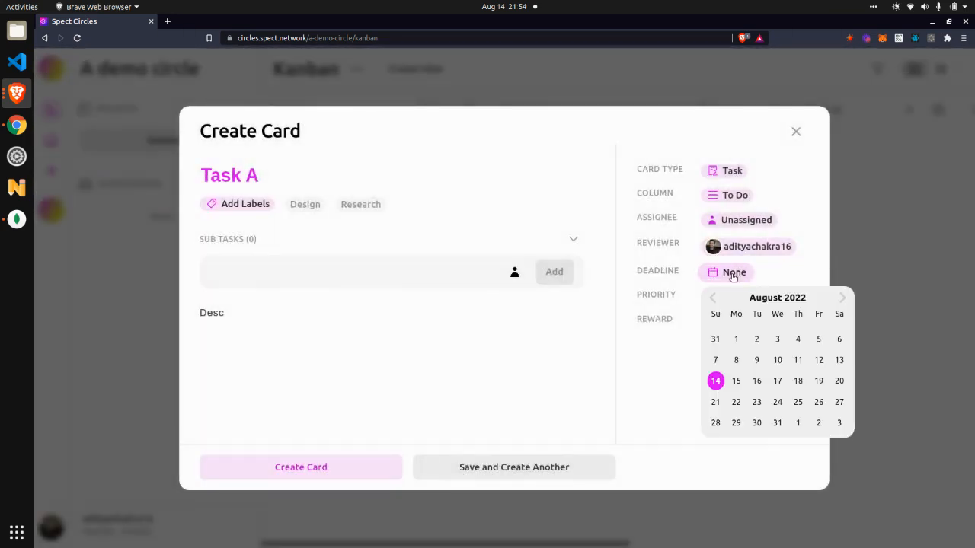
pyautogui.click(774, 401)
pyautogui.click(364, 459)
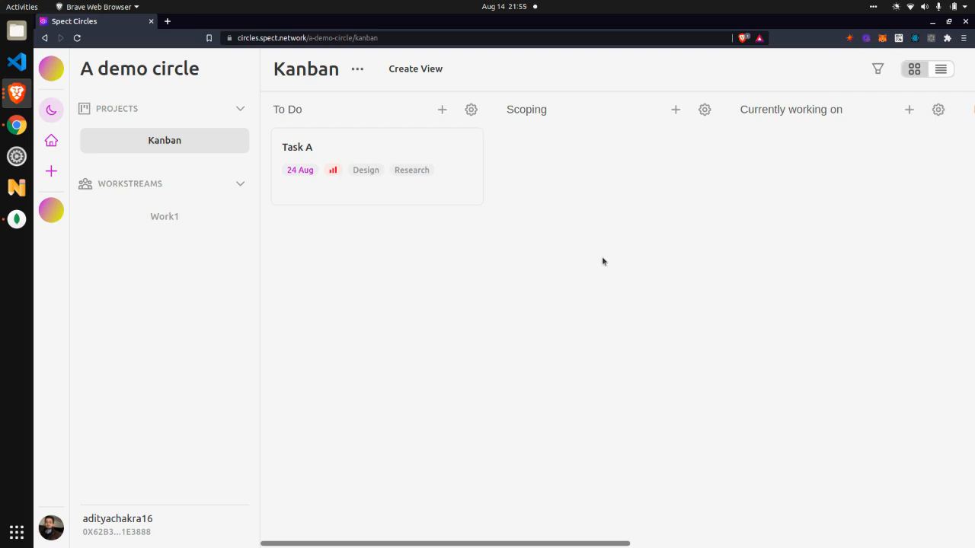
# - Open the Task A card and post the comment "Comments" on it
pyautogui.click(424, 183)
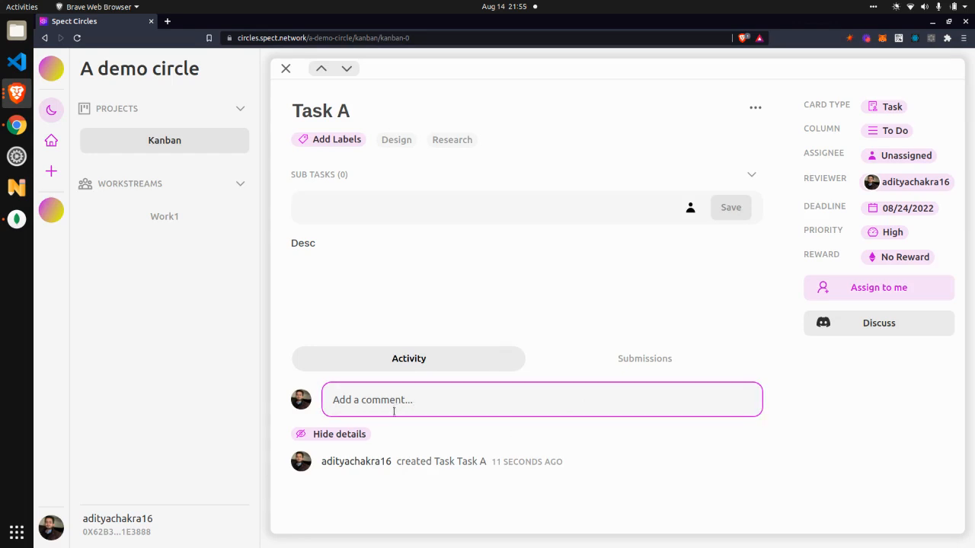
pyautogui.click(428, 406)
pyautogui.write('Comments')
pyautogui.press('Return')
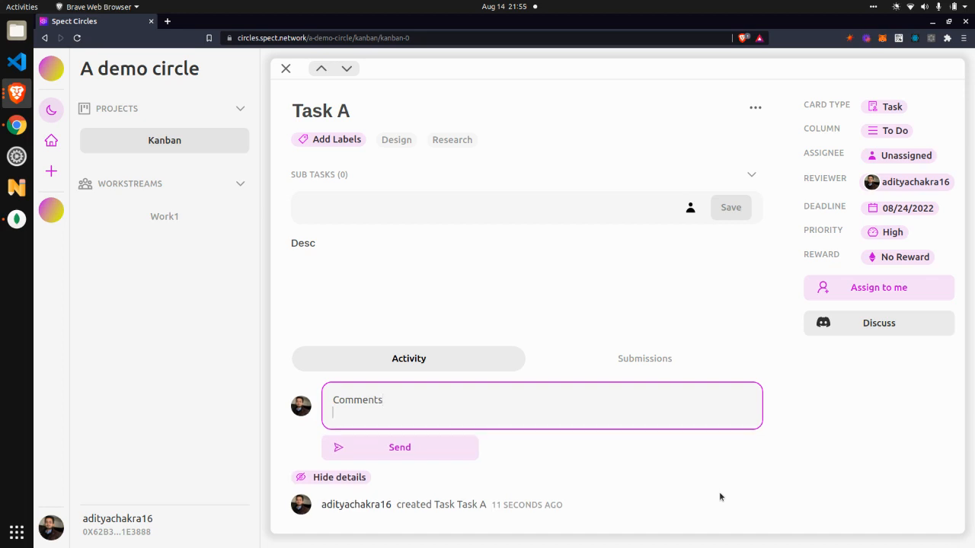
pyautogui.click(396, 451)
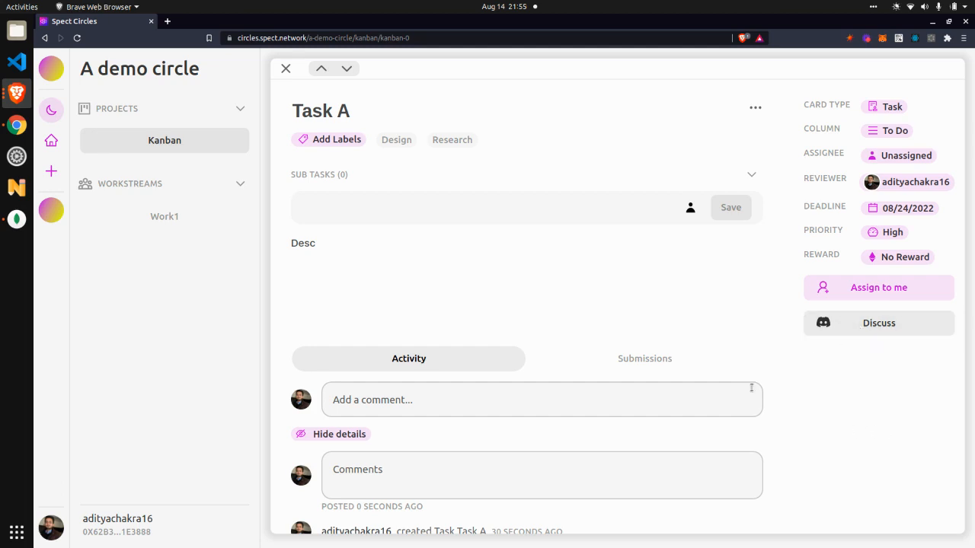
# - Add a sub task named "Sub task 1" to the Task A card
pyautogui.click(553, 207)
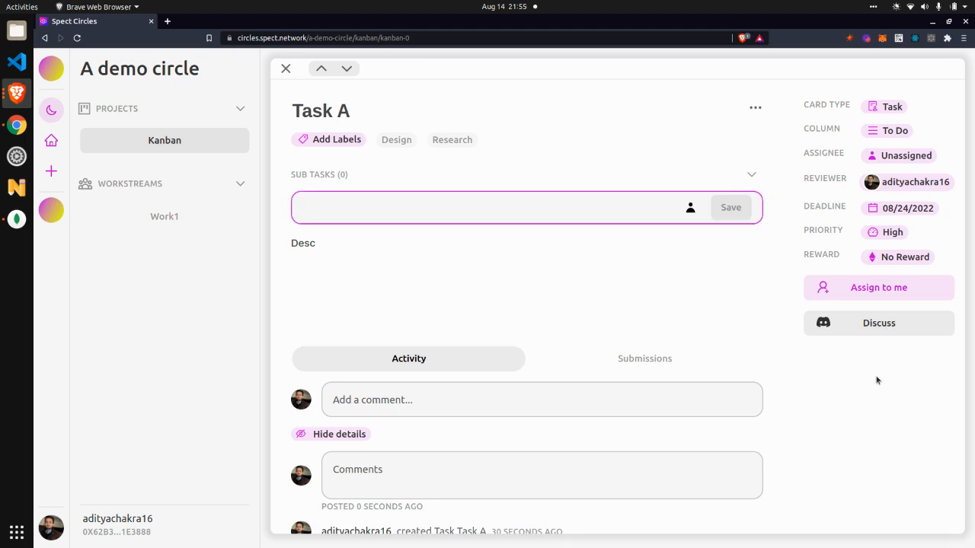
pyautogui.write('Sub task 1')
pyautogui.press('Return')
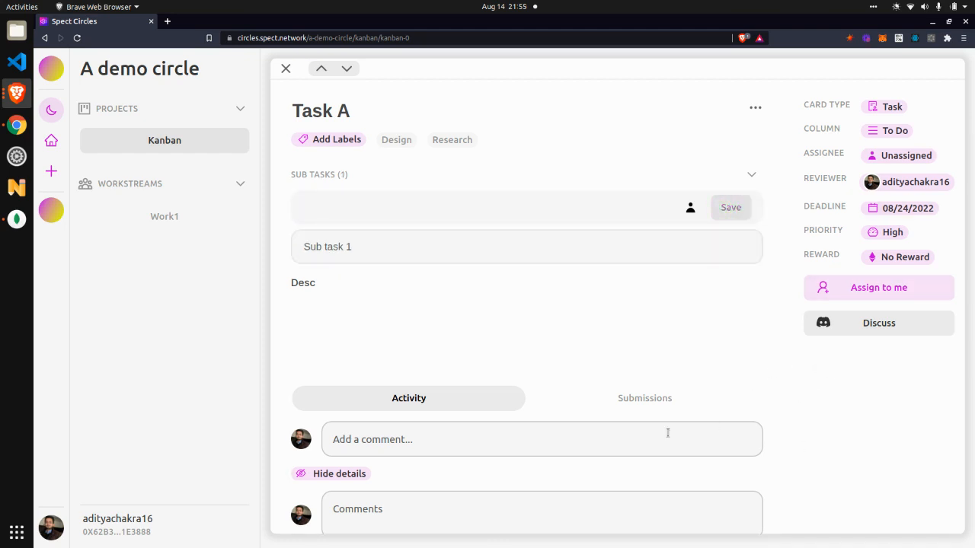
# - Assign Task A to both circle members and add the second member as a reviewer
pyautogui.scroll(-2, 667, 433)
pyautogui.scroll(2, 824, 436)
pyautogui.click(901, 157)
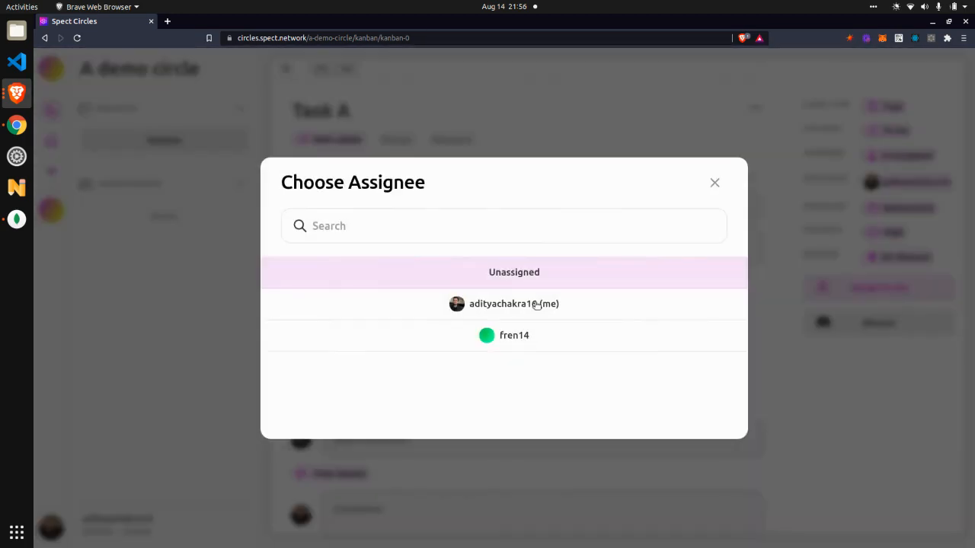
pyautogui.click(537, 305)
pyautogui.click(544, 344)
pyautogui.click(714, 183)
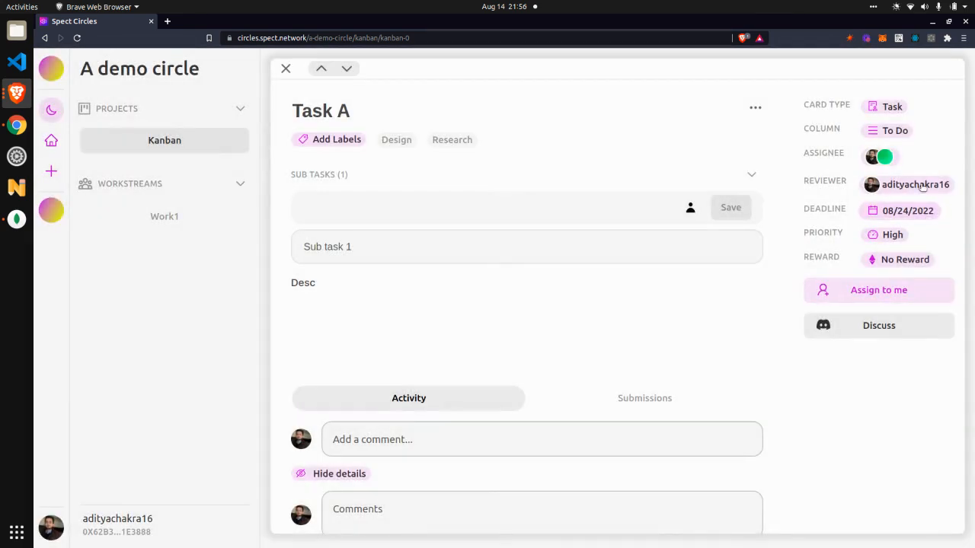
pyautogui.click(915, 184)
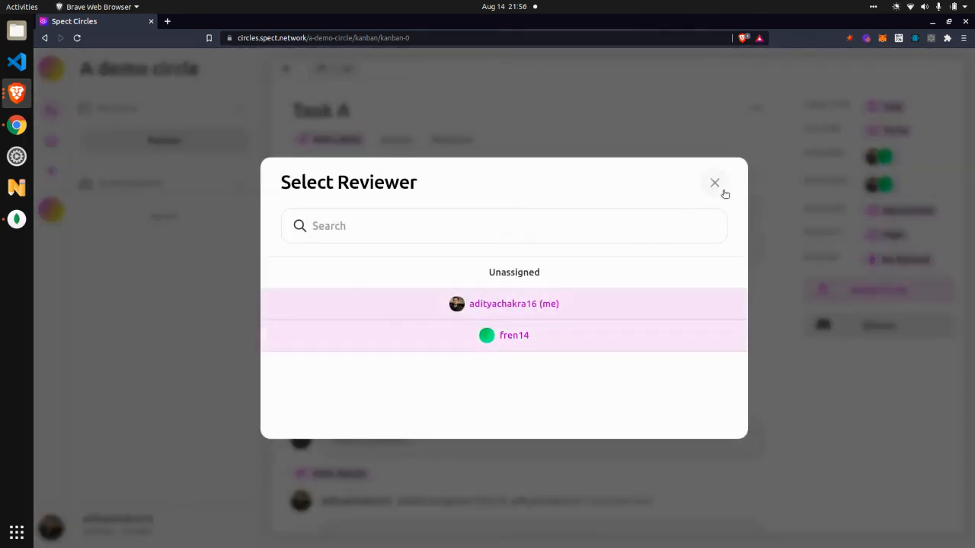
pyautogui.click(721, 186)
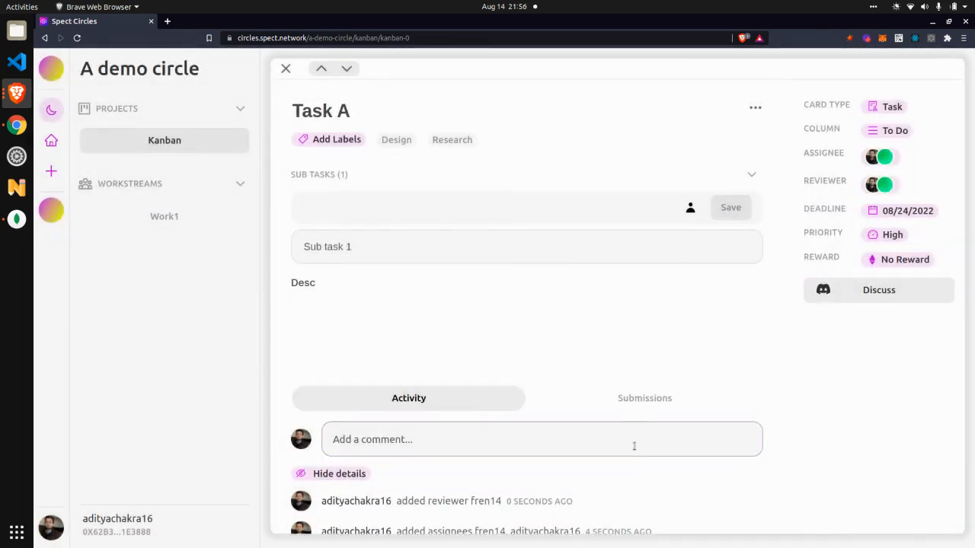
# - Review Task A's activity log with its details hidden and shown again
pyautogui.scroll(-3, 579, 388)
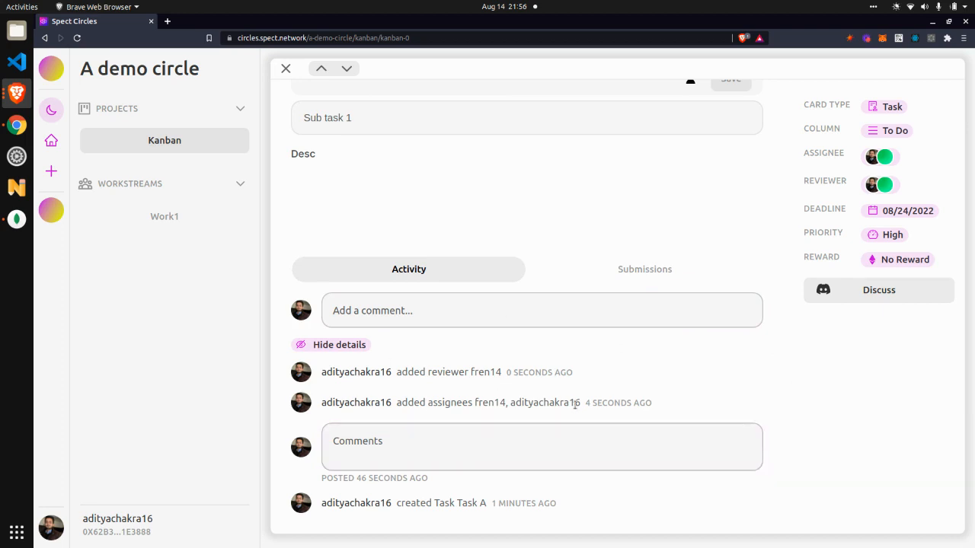
pyautogui.click(357, 345)
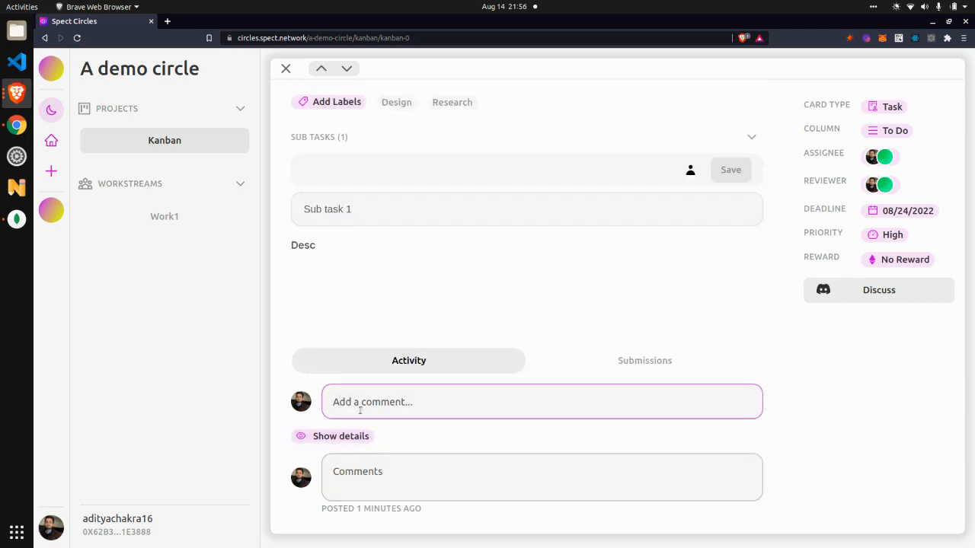
pyautogui.click(339, 435)
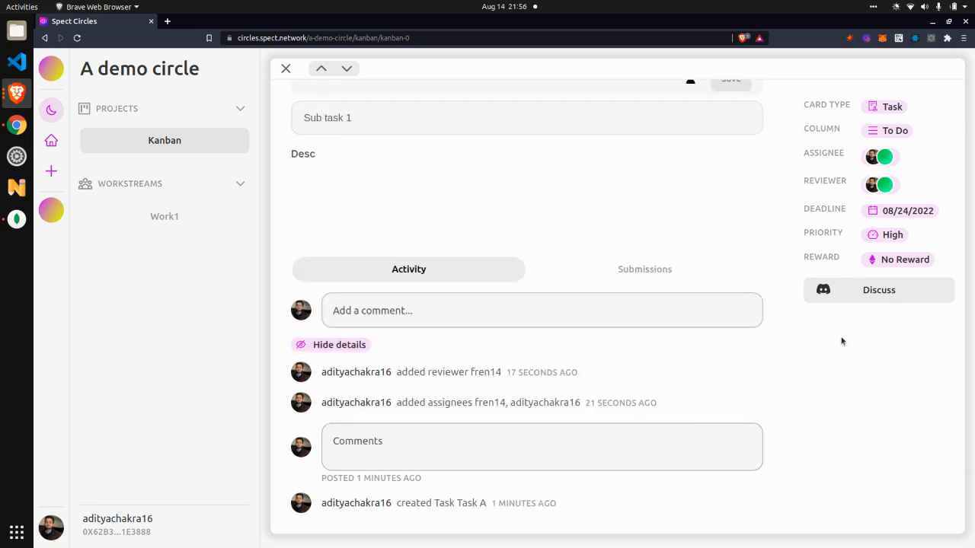
# - Create a submission thread on Task A titled "Thread" with the text "ABC" and send it
pyautogui.click(683, 274)
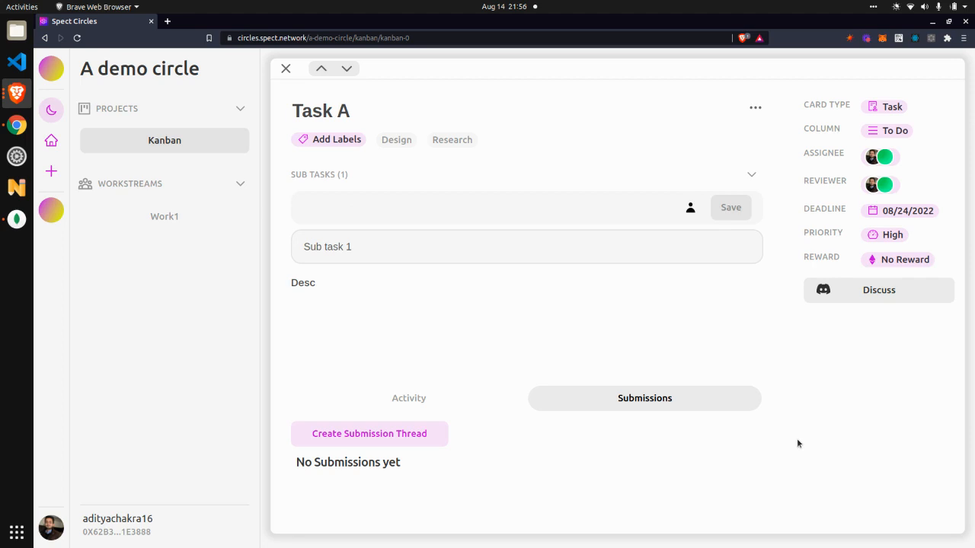
pyautogui.click(416, 440)
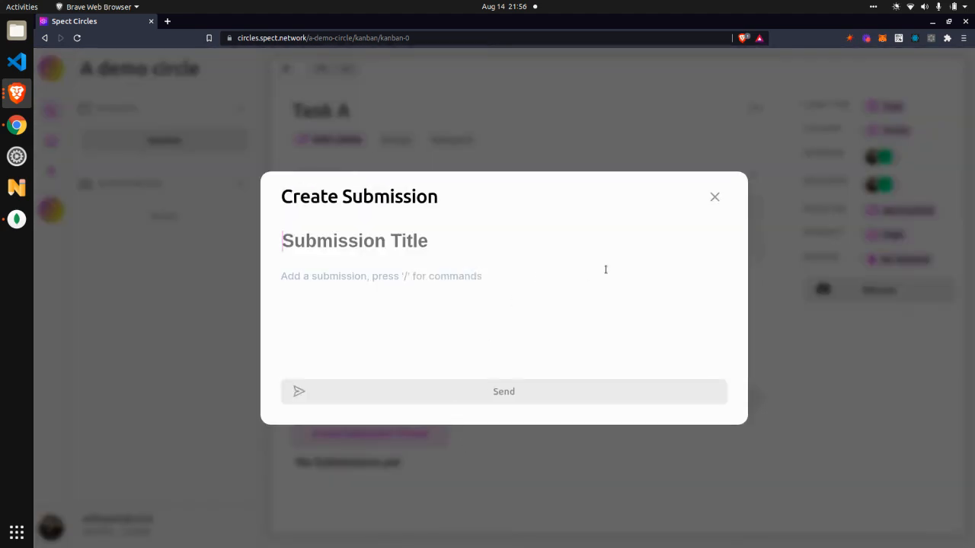
pyautogui.write('Thread')
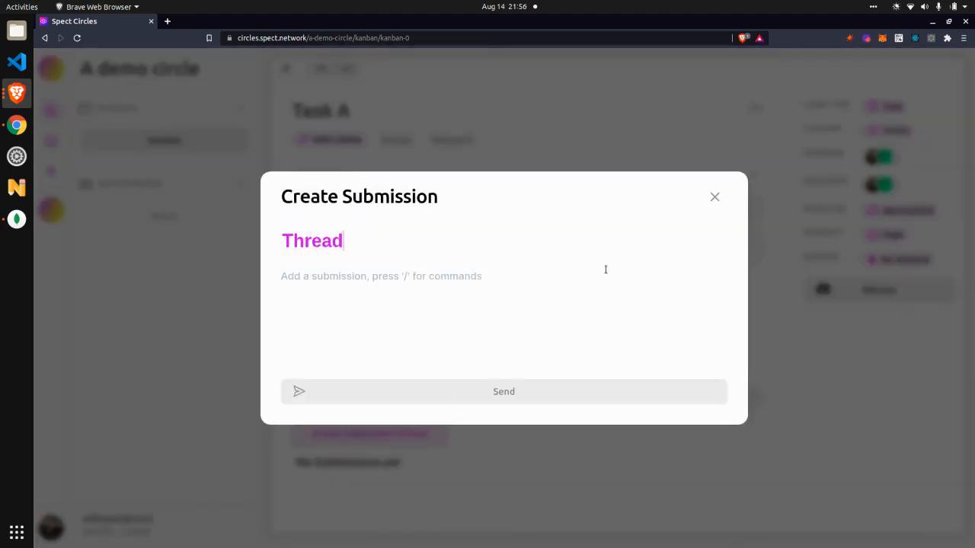
pyautogui.click(566, 282)
pyautogui.write('ABC')
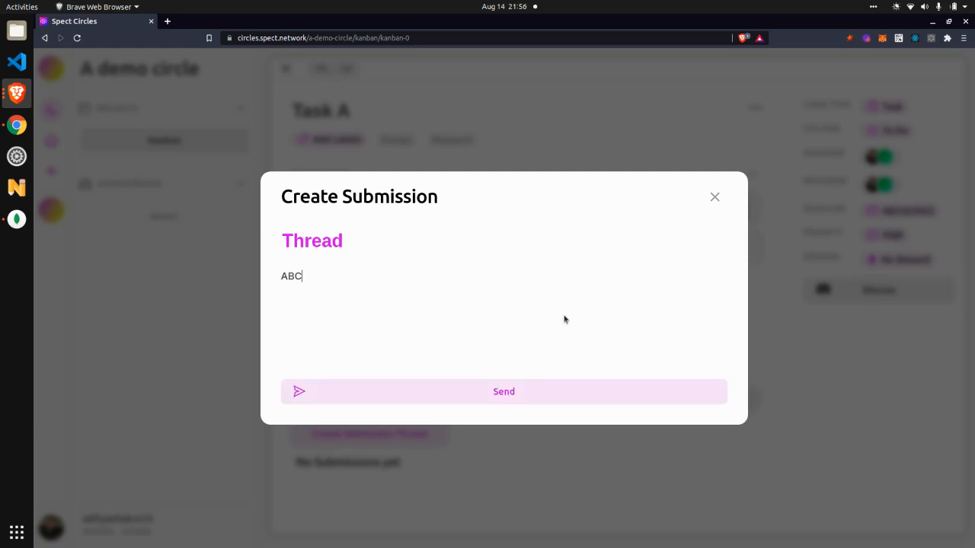
pyautogui.click(565, 404)
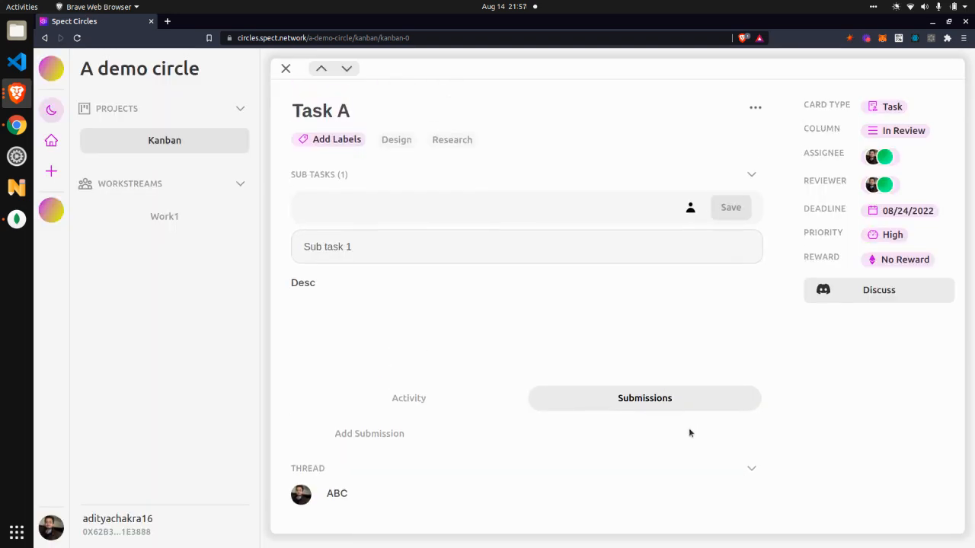
# - Send the revision instruction "Revision" on the ABC submission in the first thread
pyautogui.click(500, 482)
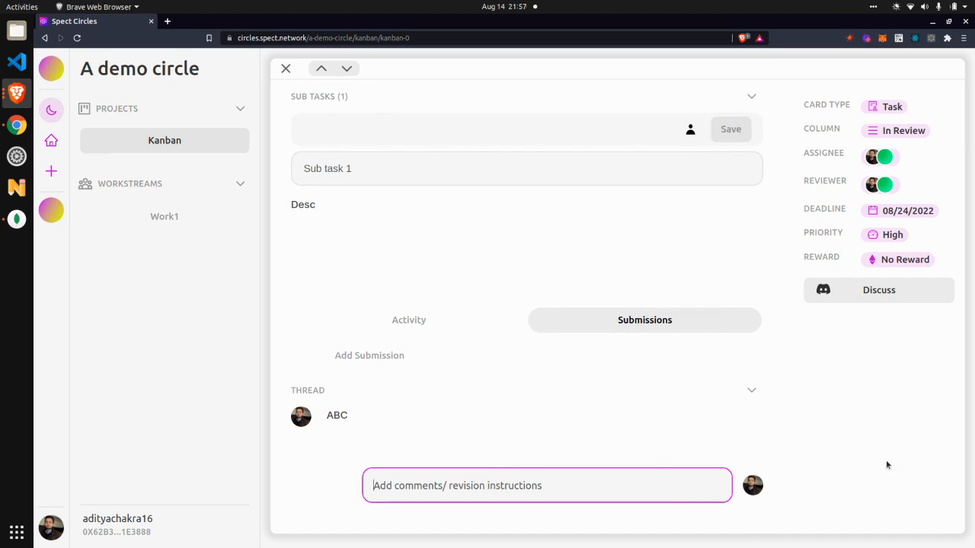
pyautogui.write('Revision')
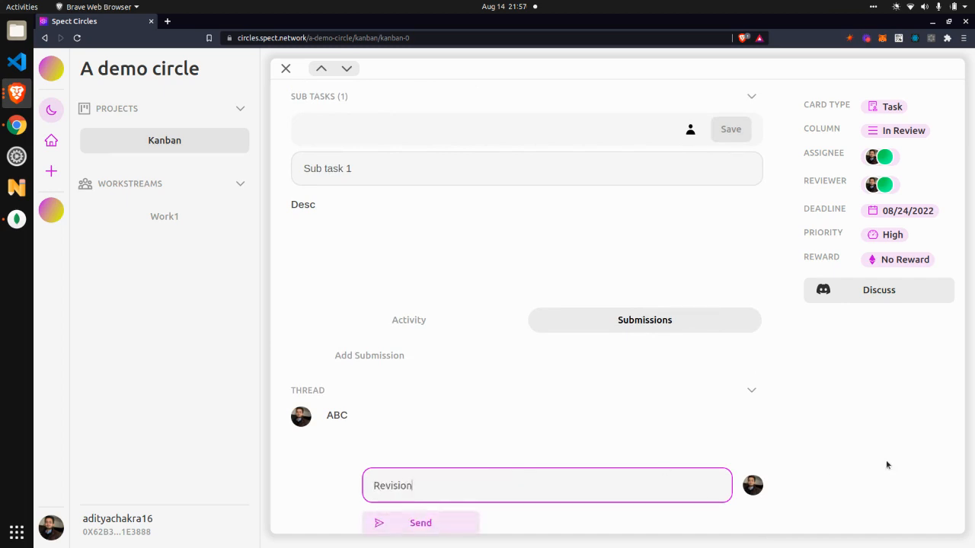
pyautogui.click(460, 518)
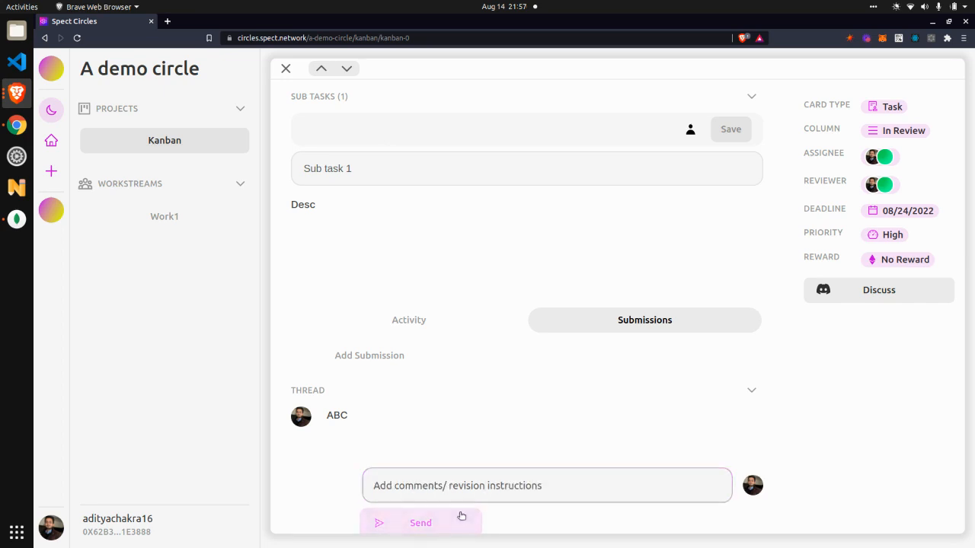
pyautogui.scroll(-3, 548, 432)
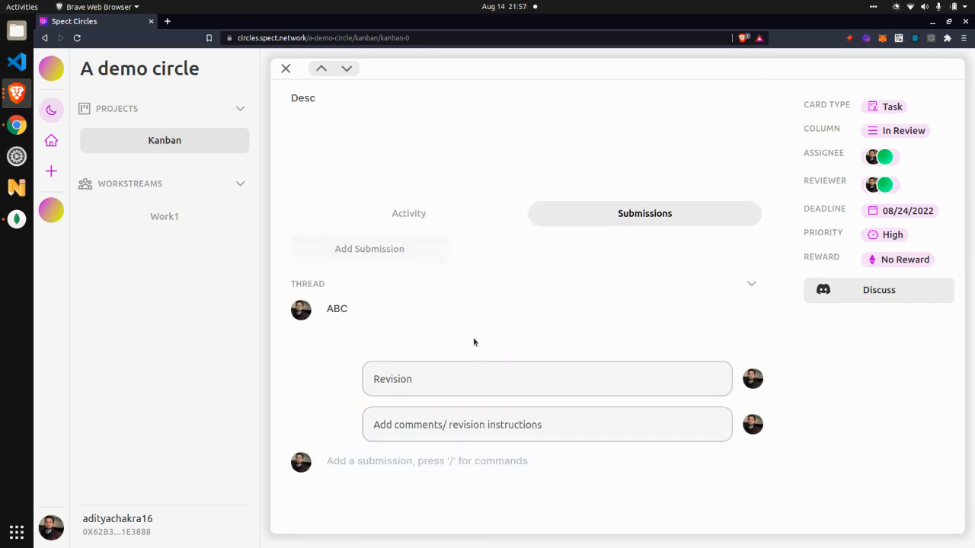
# - Add a second submission thread to Task A titled "Thread 1" with the text "ACD"
pyautogui.click(355, 259)
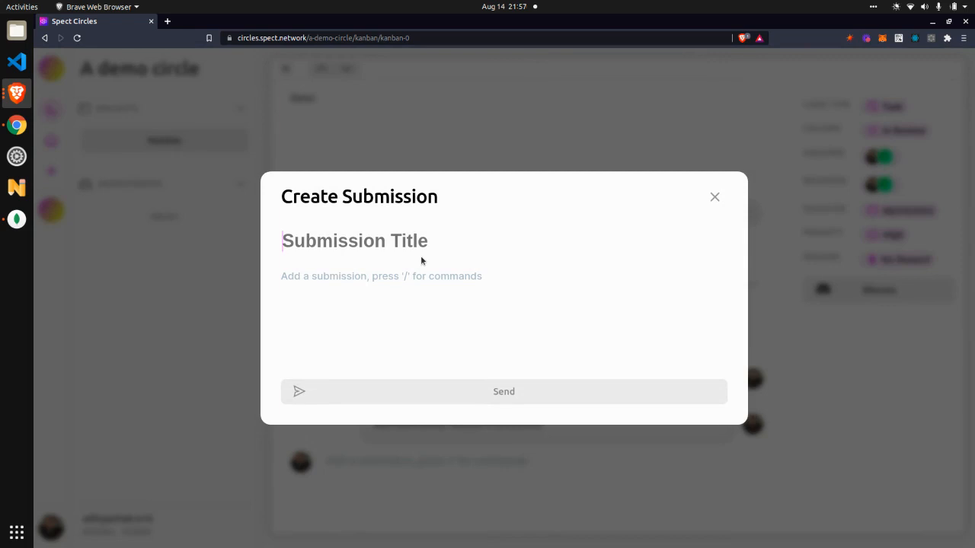
pyautogui.write('Thrwad')
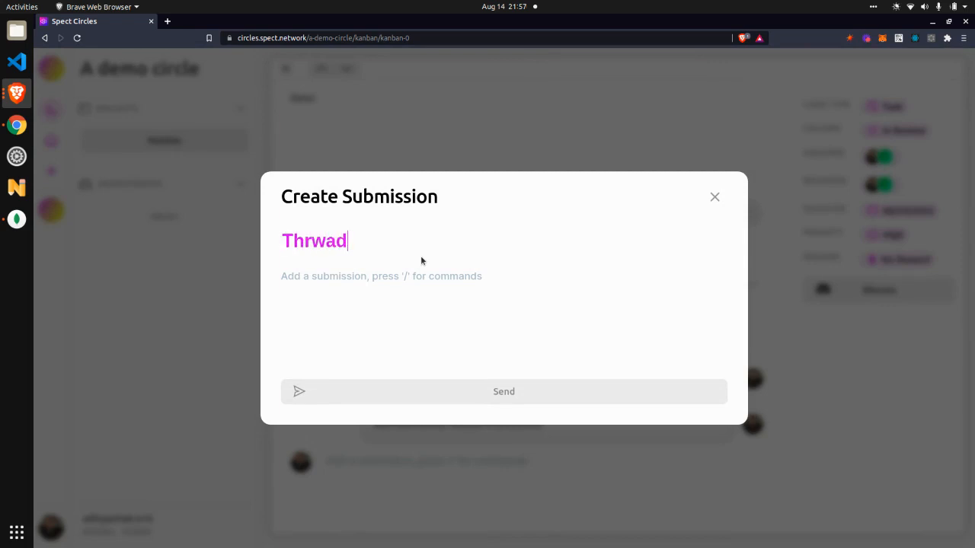
pyautogui.press('BackSpace')
pyautogui.press('BackSpace')
pyautogui.press('BackSpace')
pyautogui.write('ead 1')
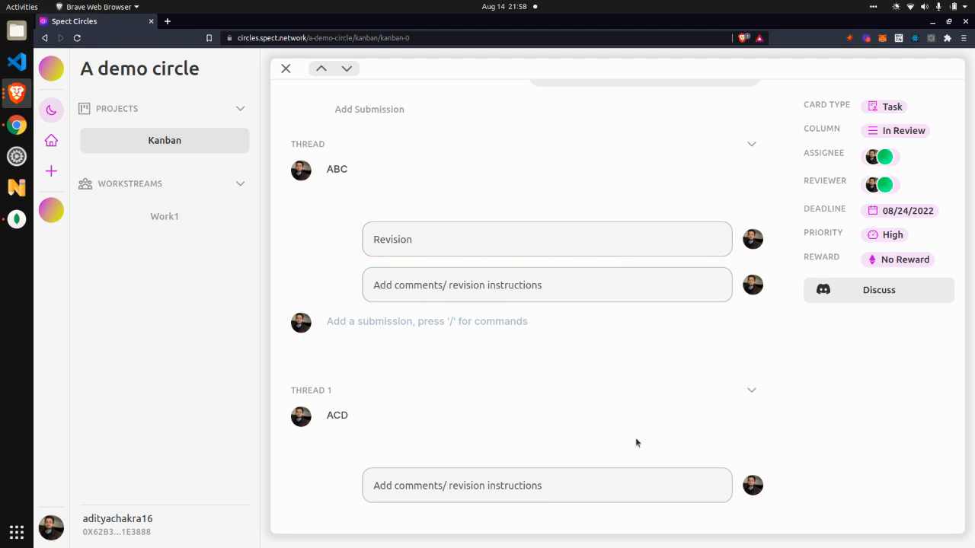
# - Close the Task A card and move it from the In Review column to Done on the board
pyautogui.scroll(1, 636, 442)
pyautogui.scroll(-1, 637, 442)
pyautogui.click(286, 69)
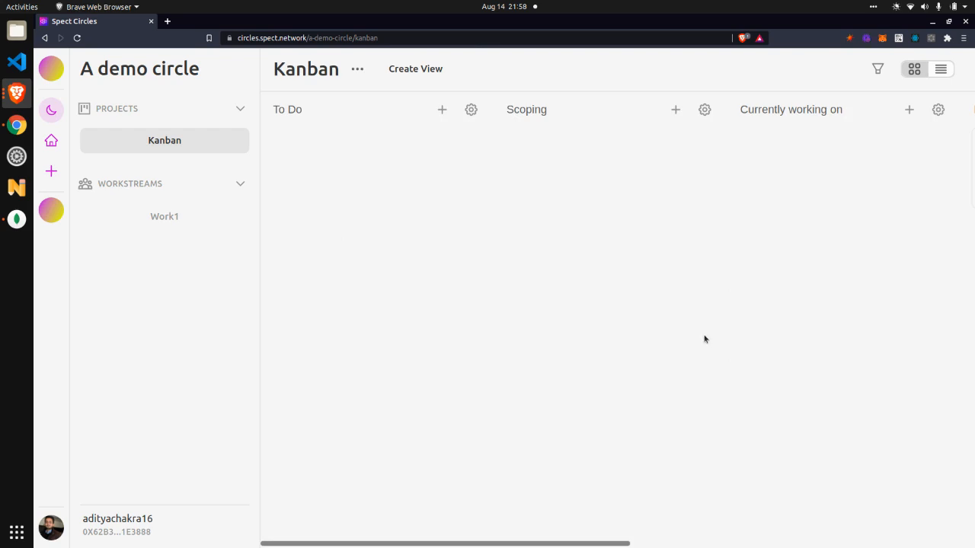
pyautogui.hscroll(6, 705, 339)
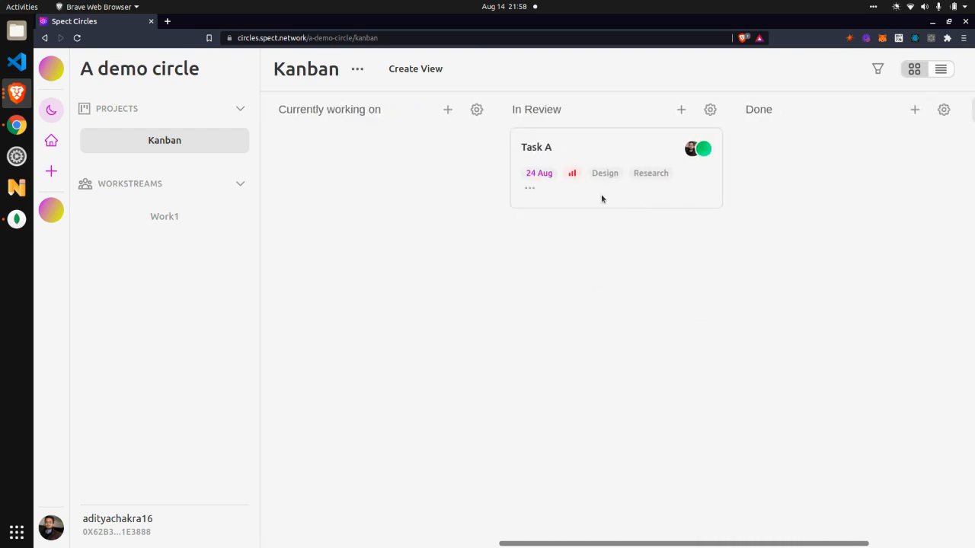
pyautogui.moveTo(581, 193); pyautogui.dragTo(797, 204)
pyautogui.hscroll(-5, 653, 323)
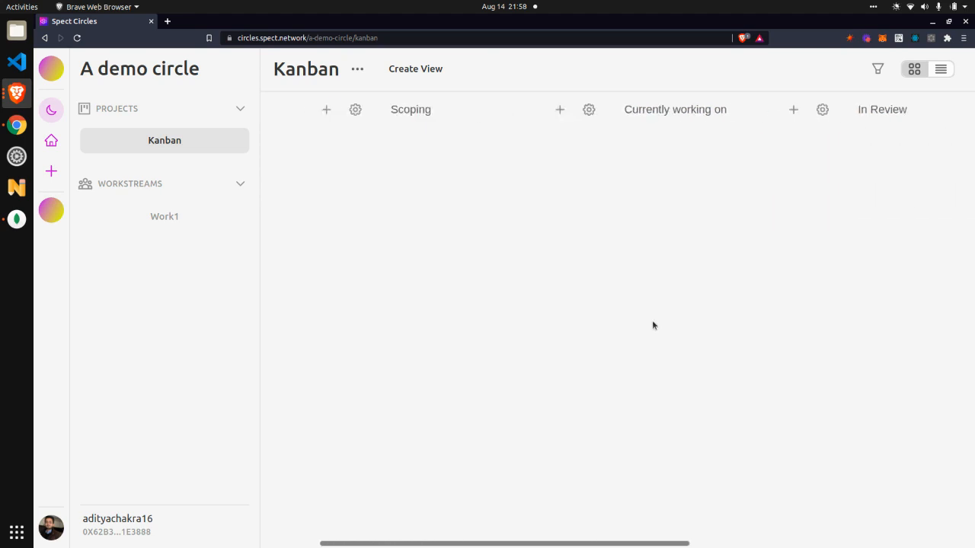
pyautogui.hscroll(-2, 652, 323)
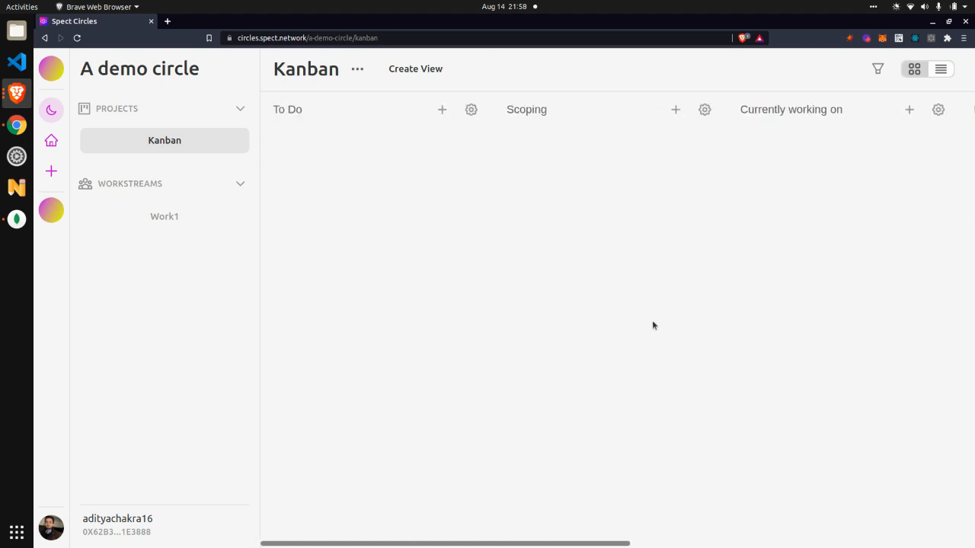